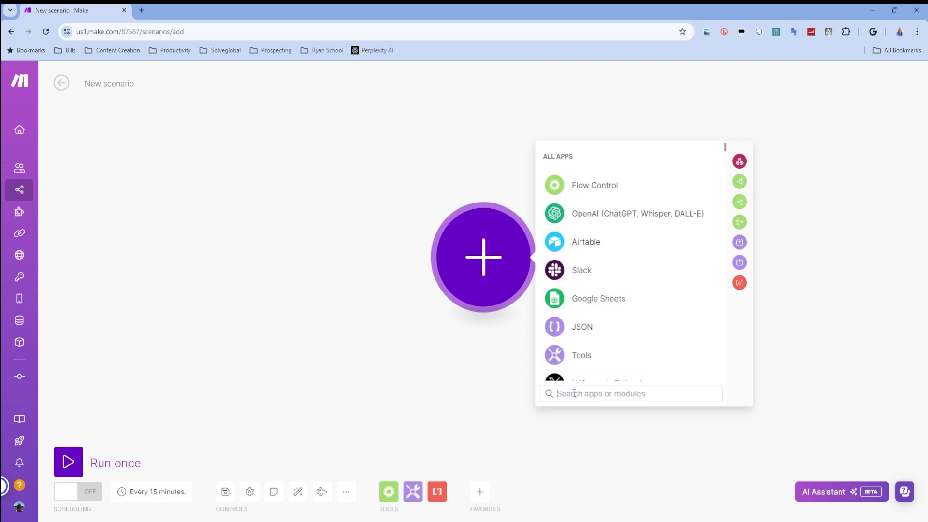
text(perpl)
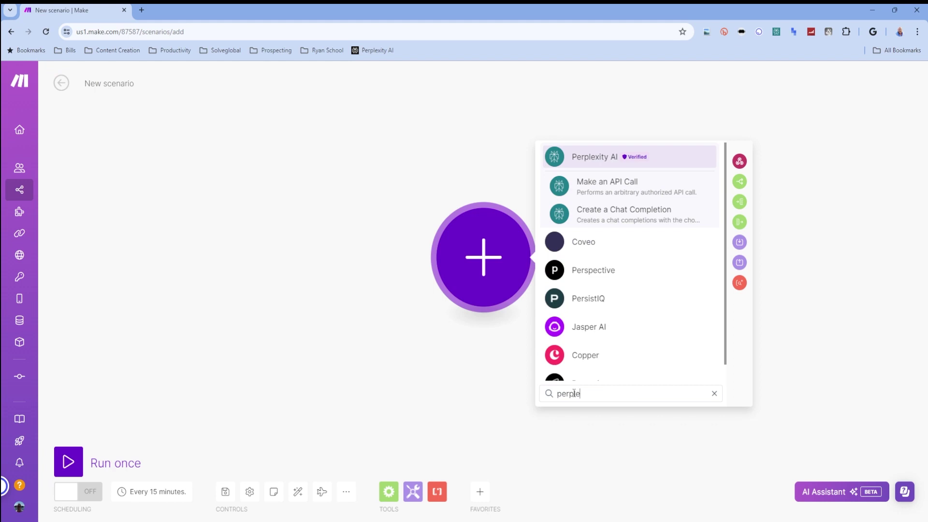
text(e)
- Add a Perplexity AI Create a Chat Completion on mixtral-8x7b-instruct with a System first message
key(Return)
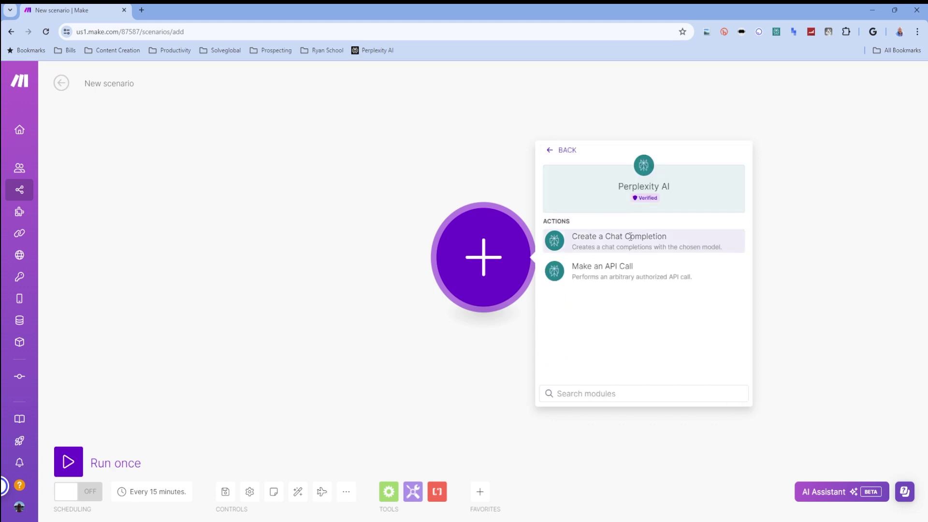
click(621, 245)
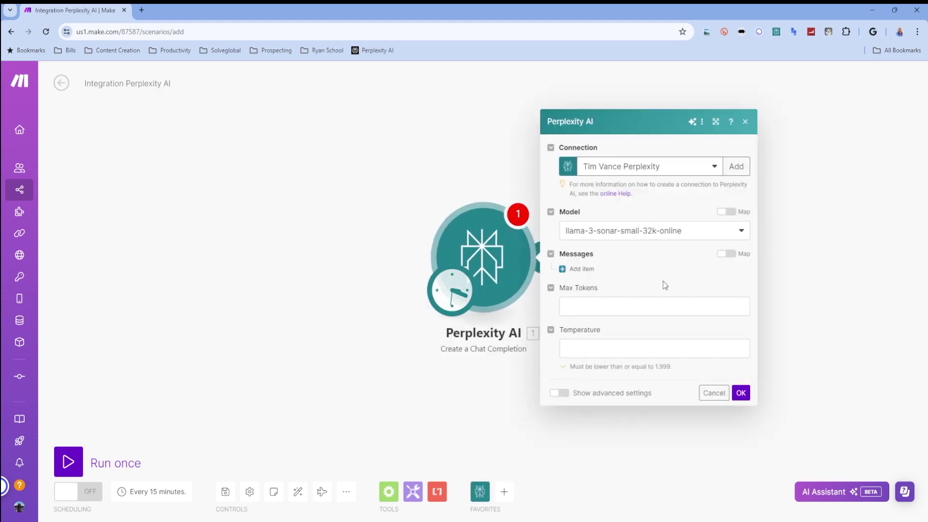
click(638, 230)
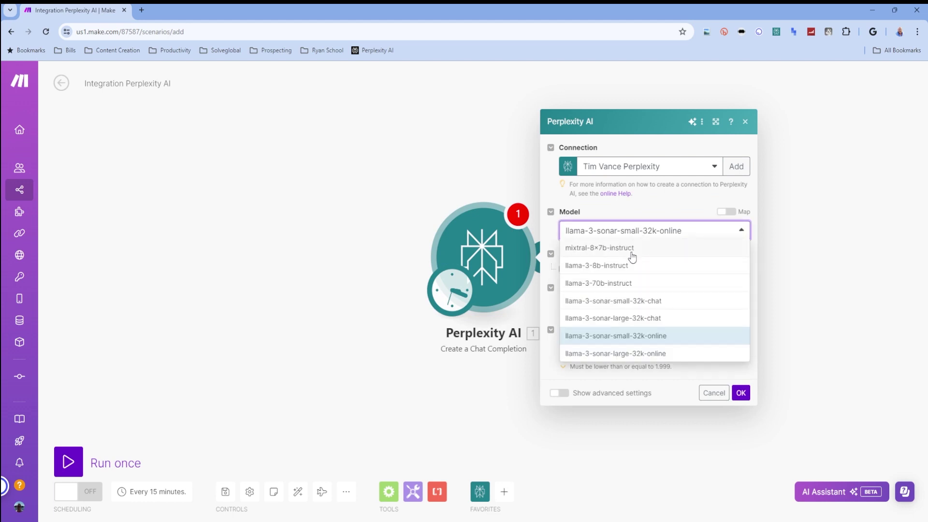
click(632, 250)
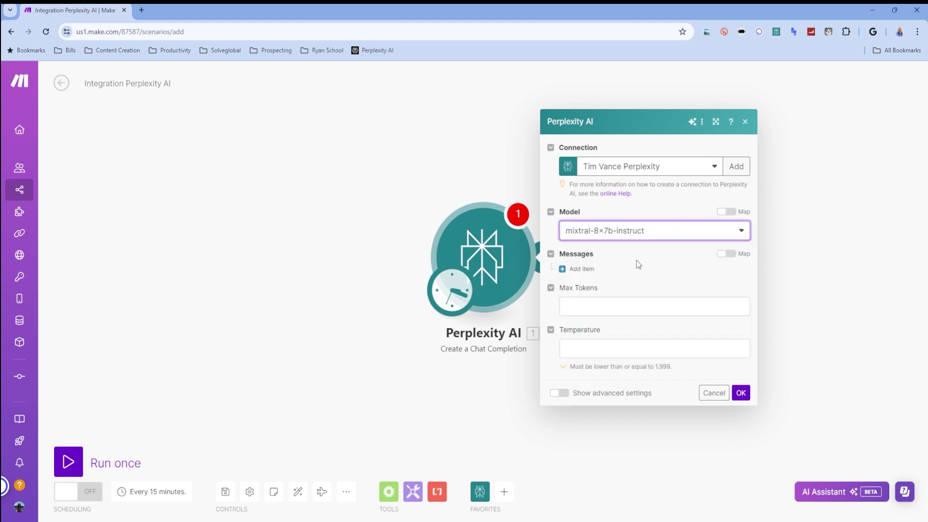
click(583, 276)
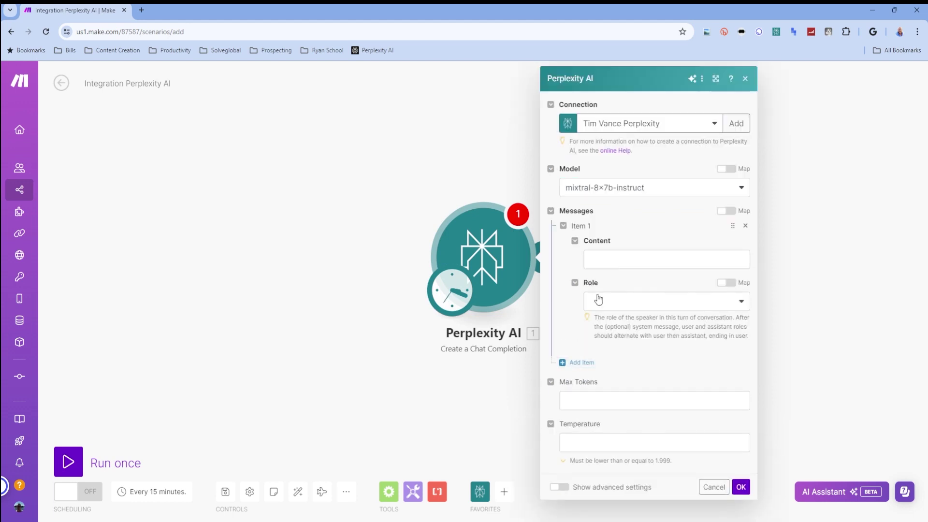
click(624, 301)
click(616, 358)
- Paste the election-news tracking system prompt and end it with the now date variable
click(614, 261)
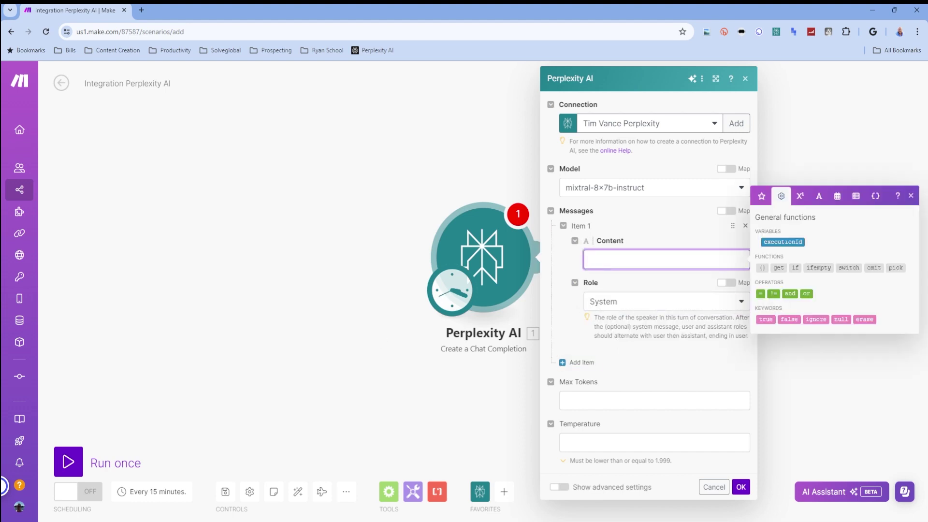
key(Escape)
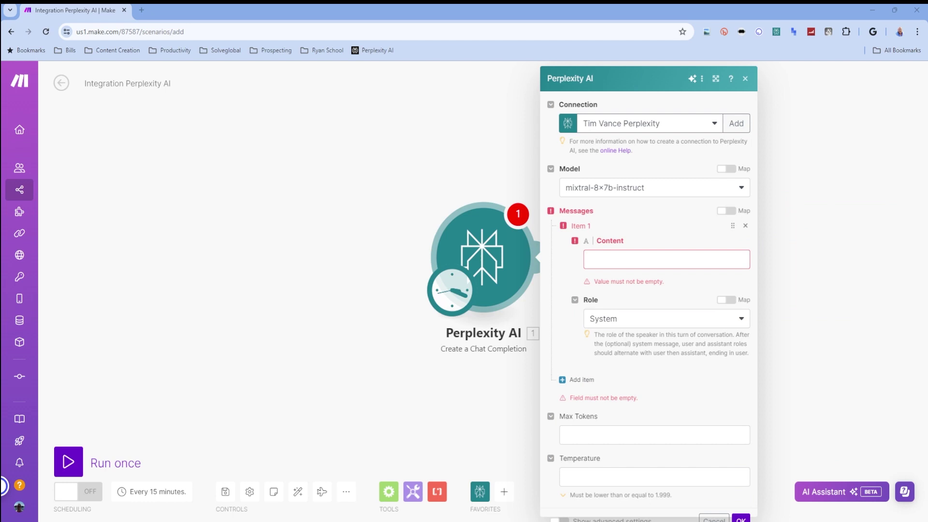
click(666, 259)
key(ctrl+v)
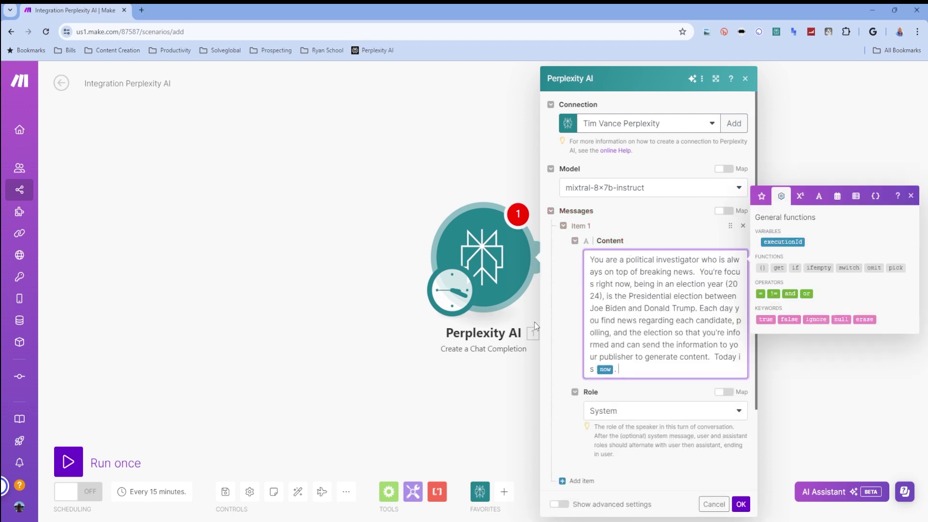
click(552, 325)
click(608, 368)
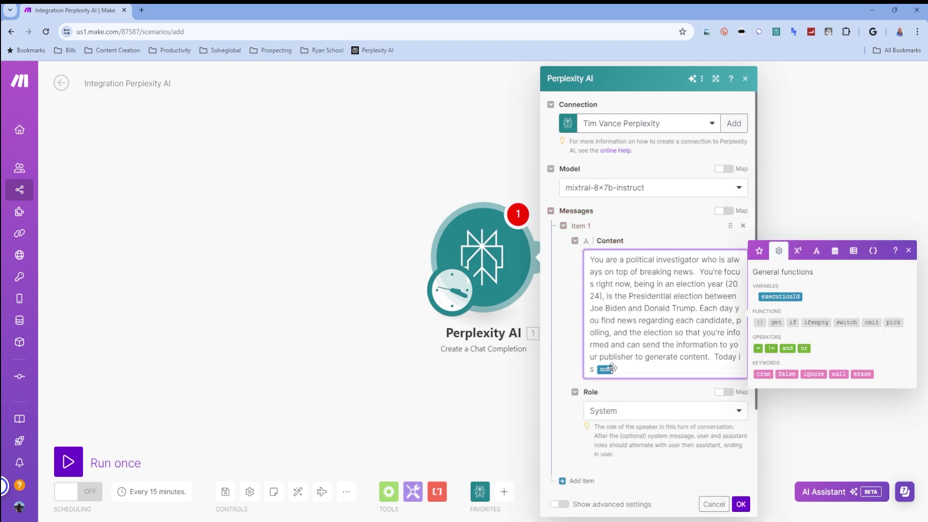
key(BackSpace)
click(835, 250)
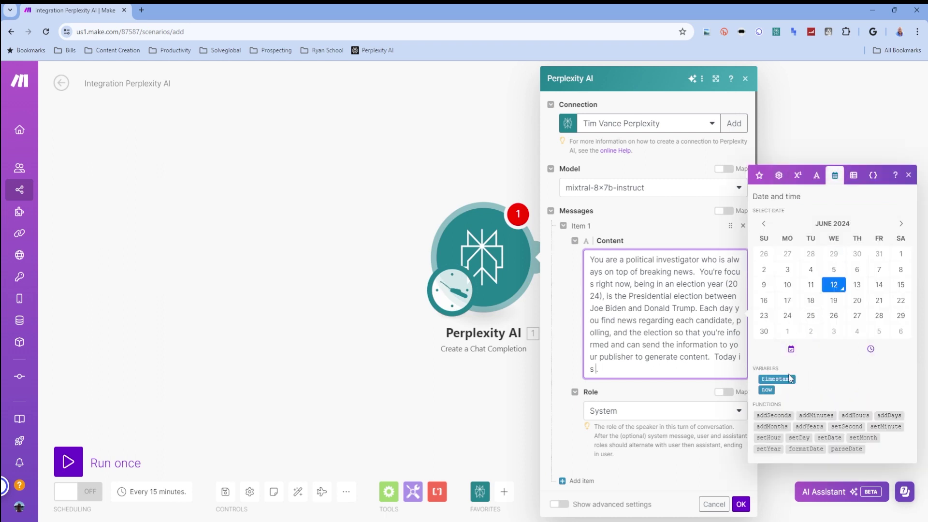
click(768, 389)
click(656, 396)
scroll(692, 366, down, 1)
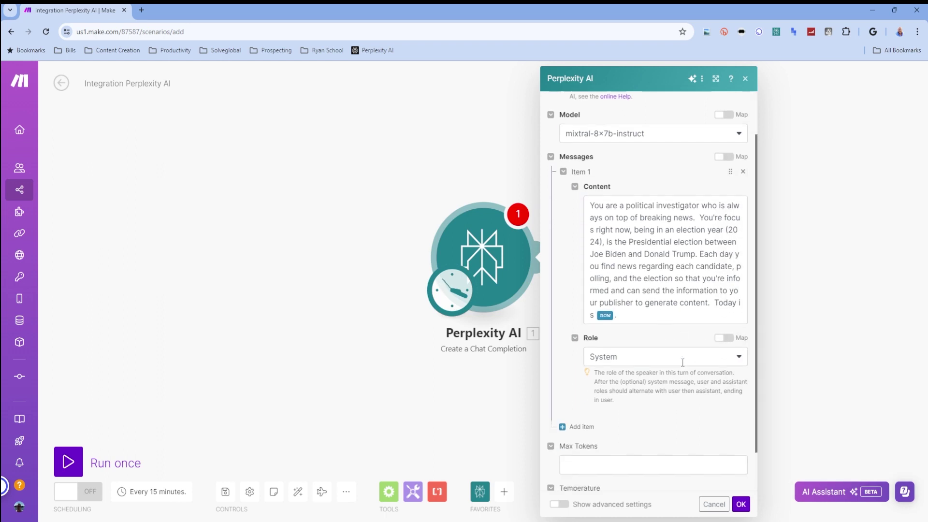
scroll(682, 362, down, 1)
- Add a second message with Role User, pasting the request for yesterday's Trump, Biden and 2024 election news
click(582, 380)
click(649, 411)
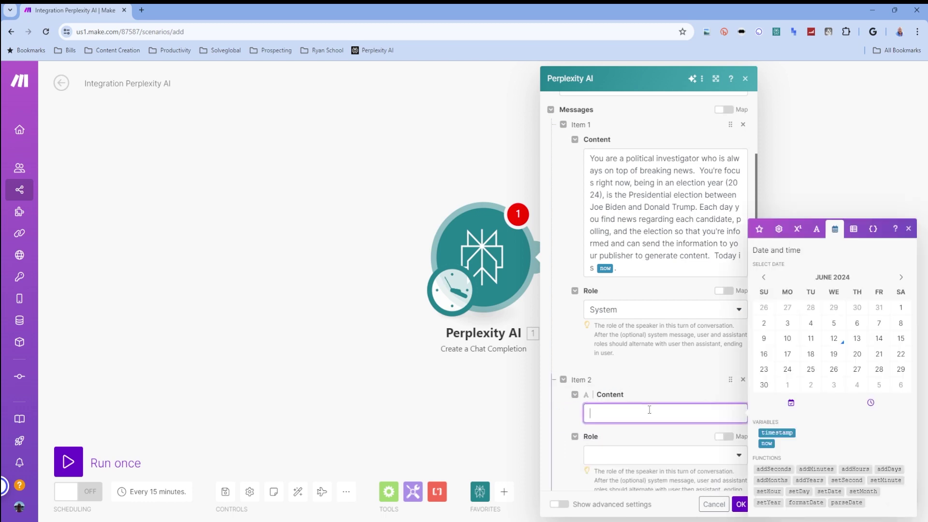
click(639, 457)
click(619, 458)
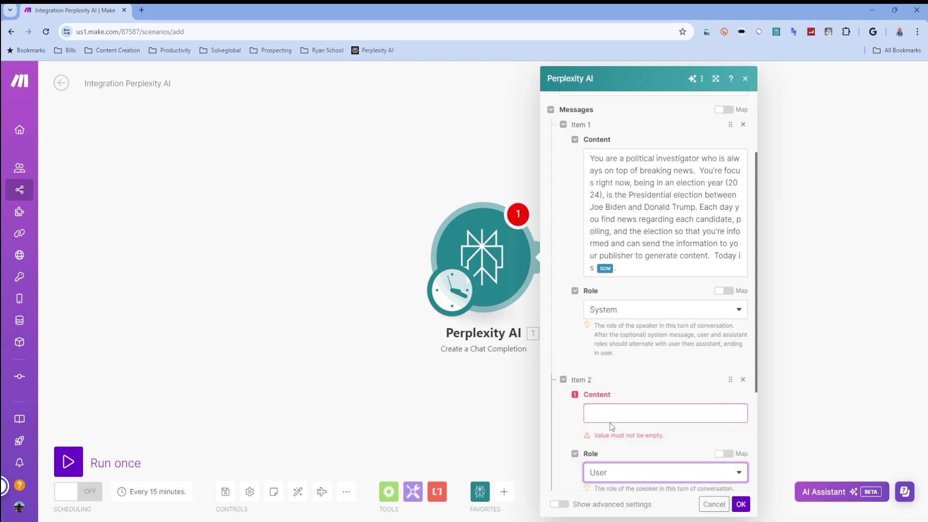
click(610, 415)
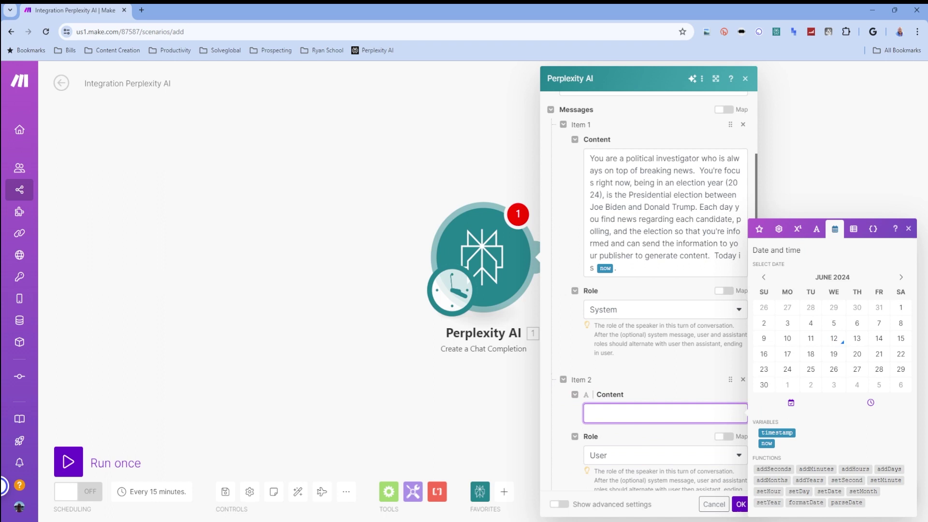
key(Escape)
click(610, 413)
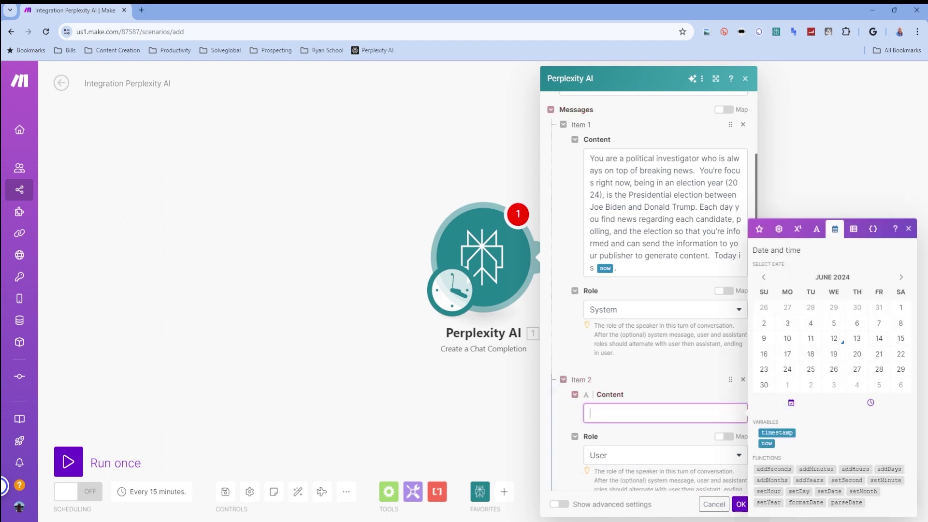
key(ctrl+v)
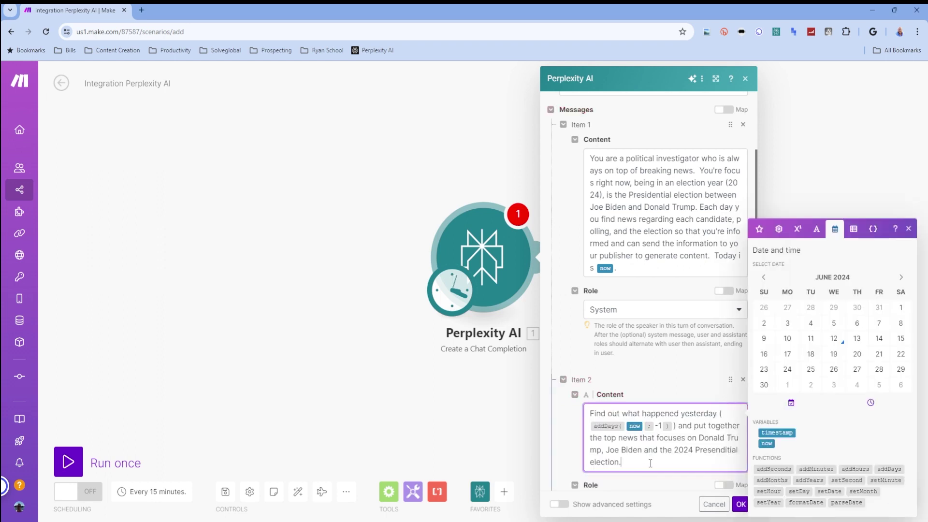
click(553, 407)
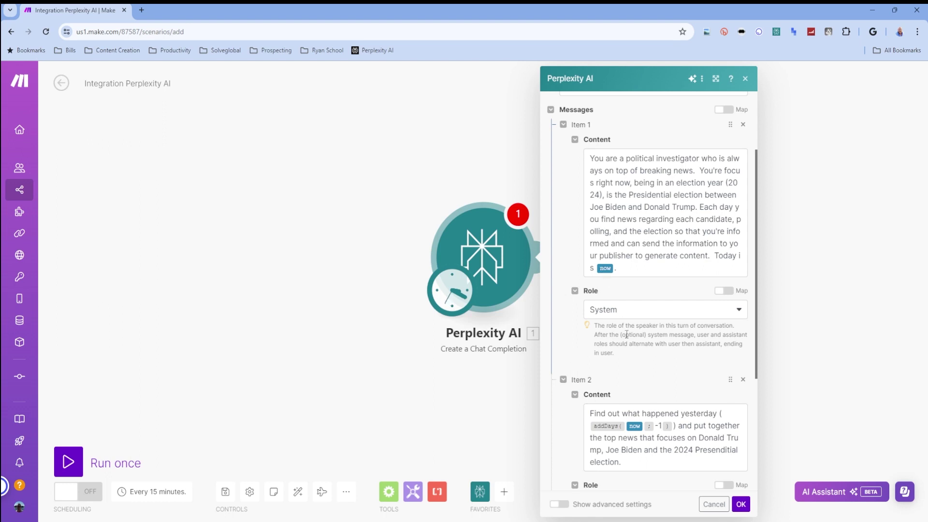
scroll(644, 385, down, 3)
scroll(644, 384, down, 1)
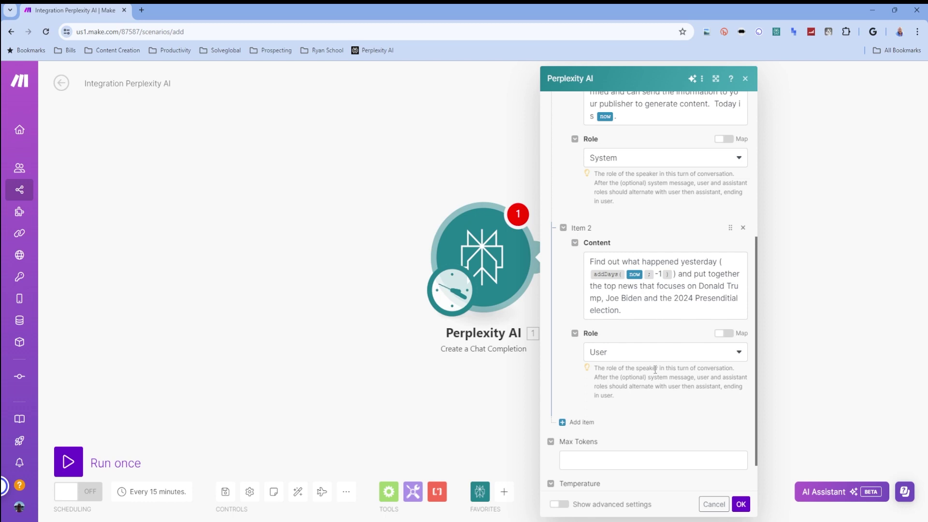
scroll(655, 370, down, 1)
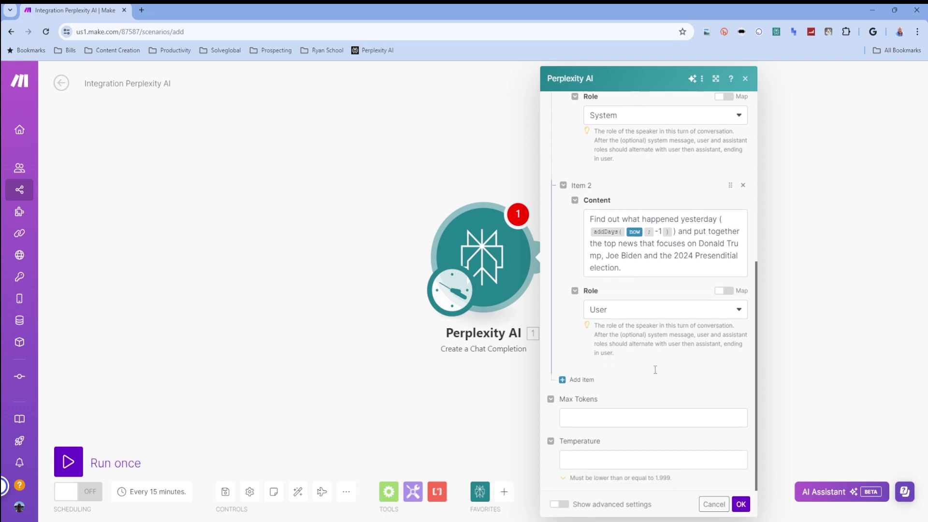
- Save the Perplexity AI module and run it on its own
click(739, 504)
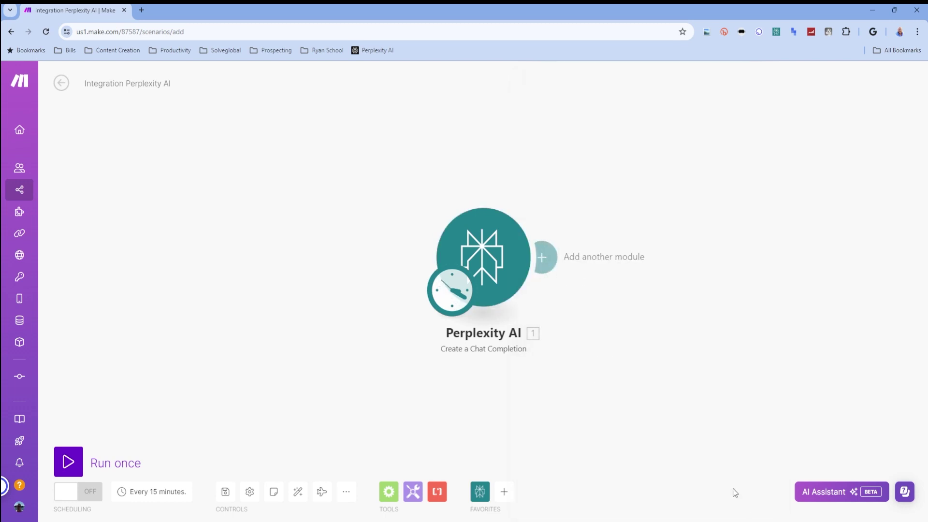
right_click(479, 261)
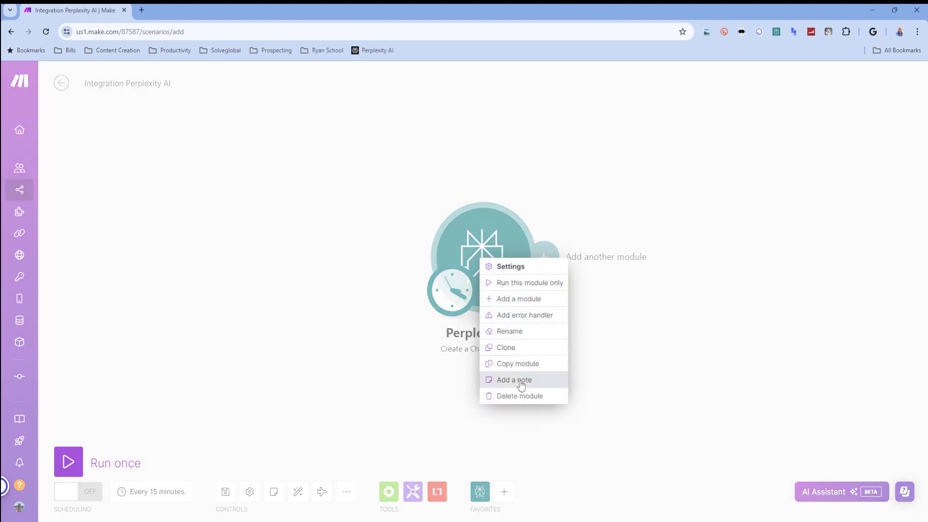
click(508, 283)
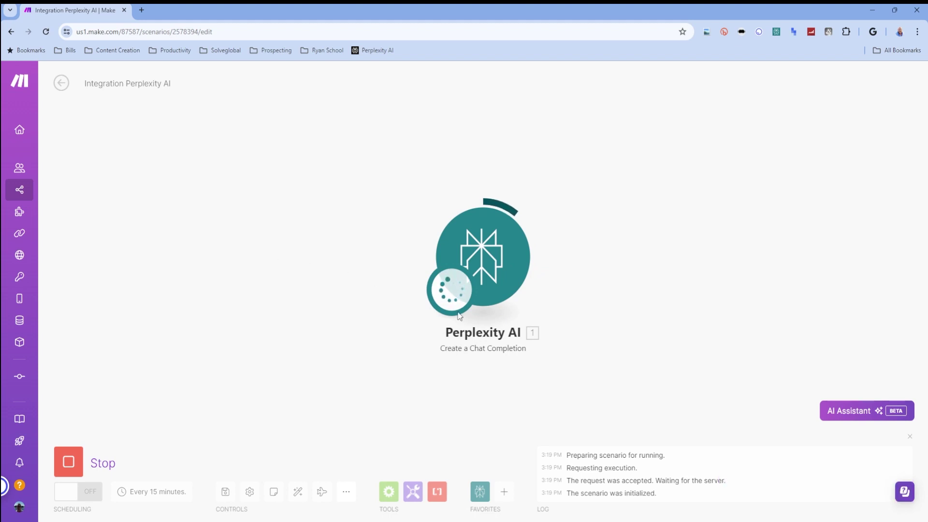
- Expand the output's Choices message to read the ten news stories, then close it
click(544, 194)
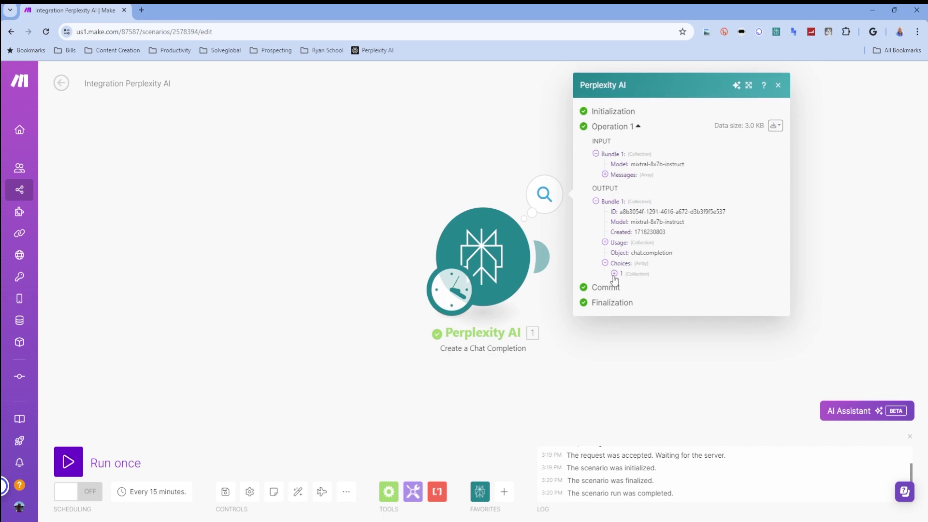
click(604, 257)
click(624, 299)
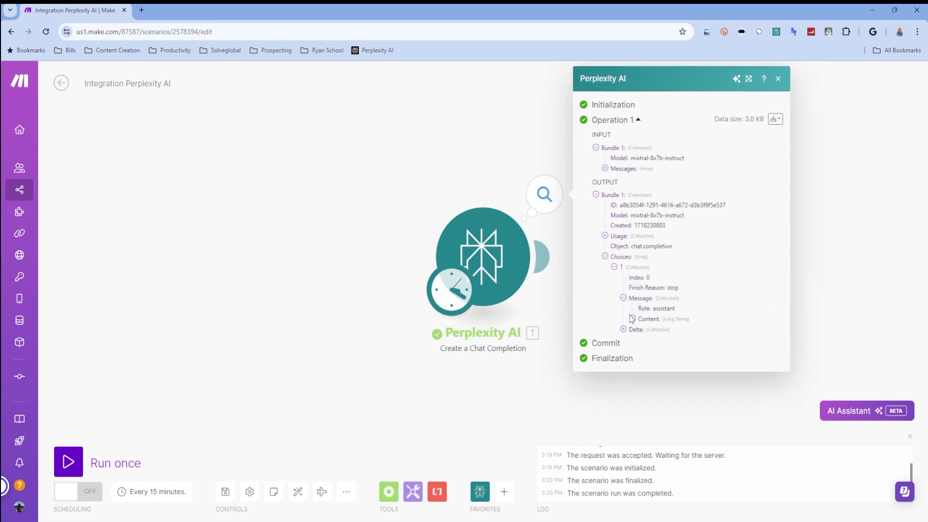
click(632, 319)
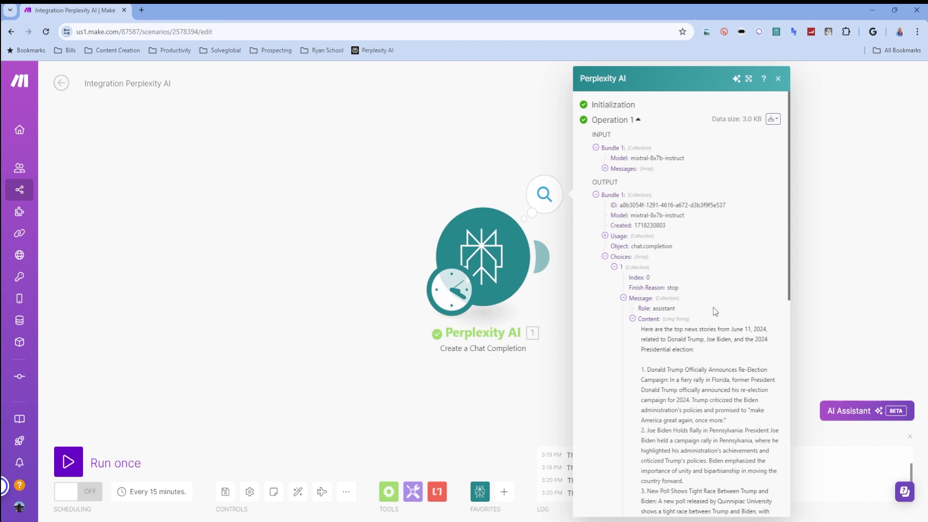
scroll(714, 312, down, 1)
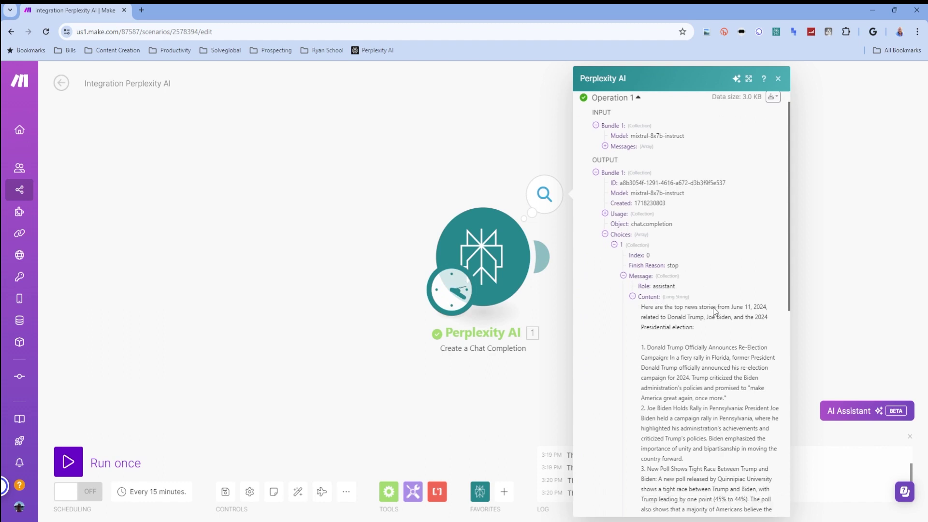
scroll(714, 311, down, 4)
scroll(716, 226, down, 5)
scroll(717, 226, down, 5)
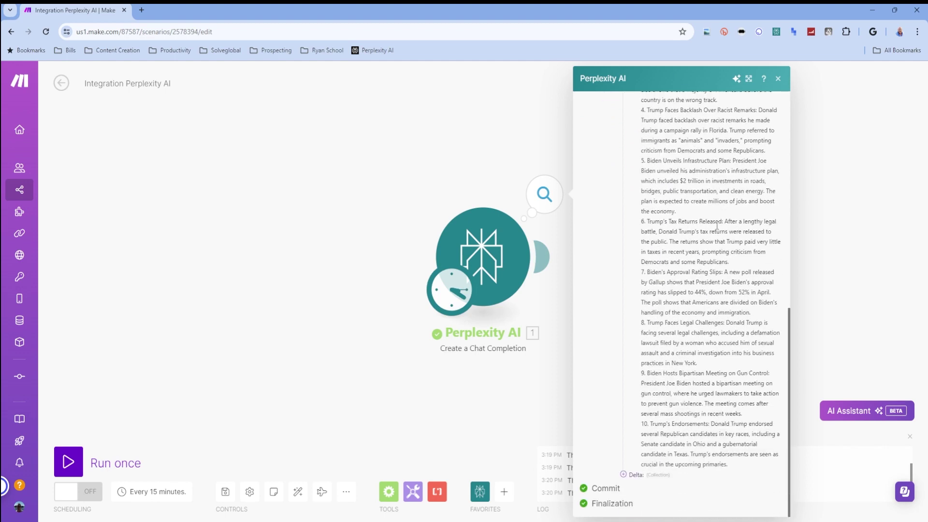
scroll(701, 436, up, 1)
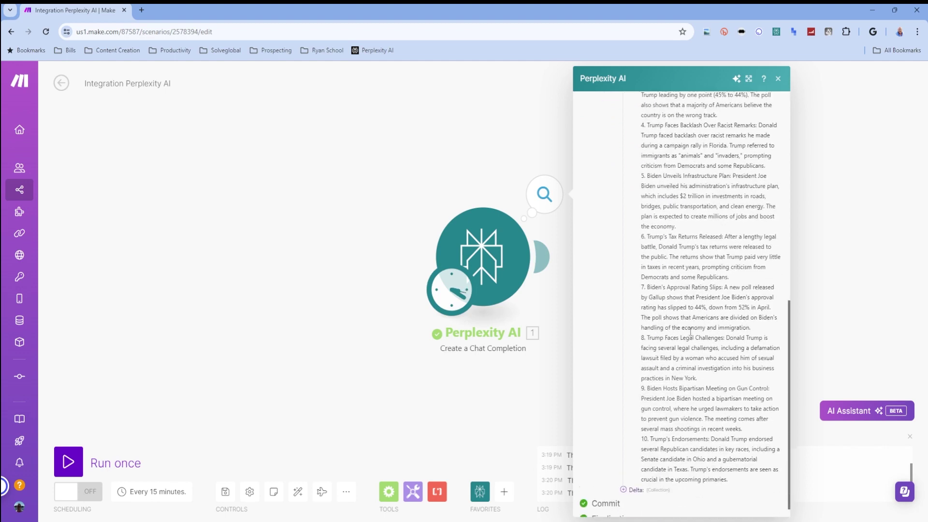
scroll(701, 435, up, 5)
scroll(656, 158, up, 6)
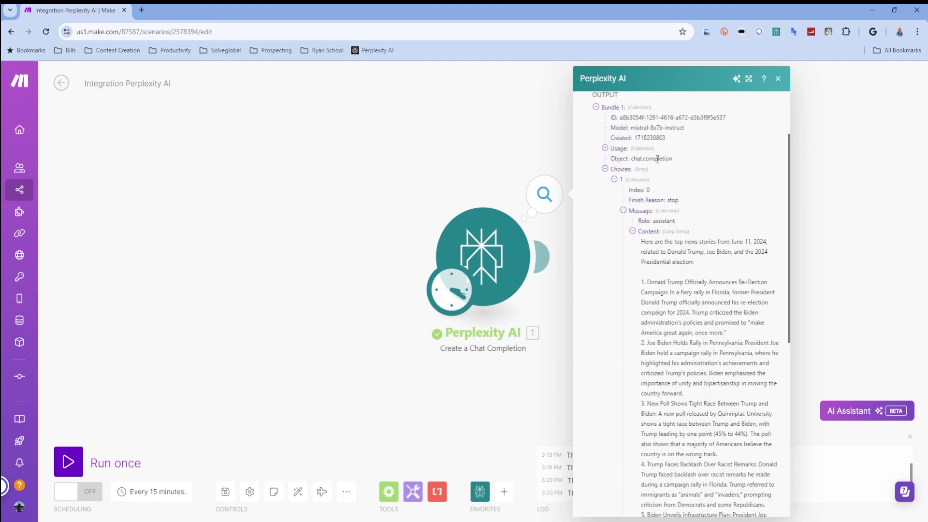
click(777, 79)
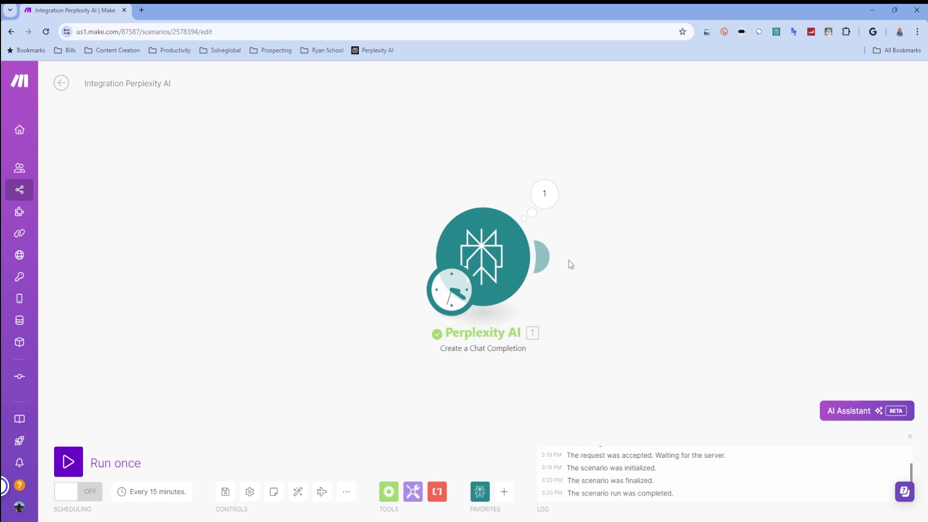
- Add an OpenAI Create a Completion module using Chat Completion and GPT-4o
click(543, 257)
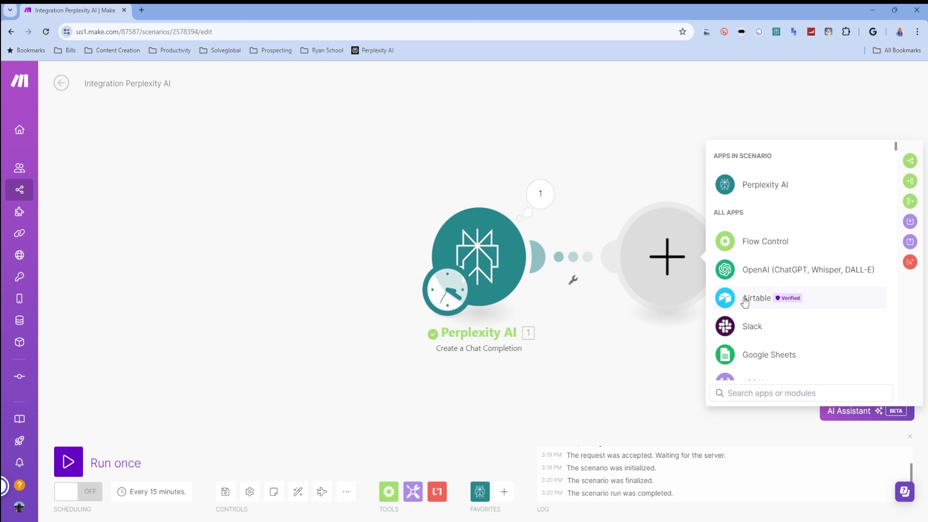
click(739, 278)
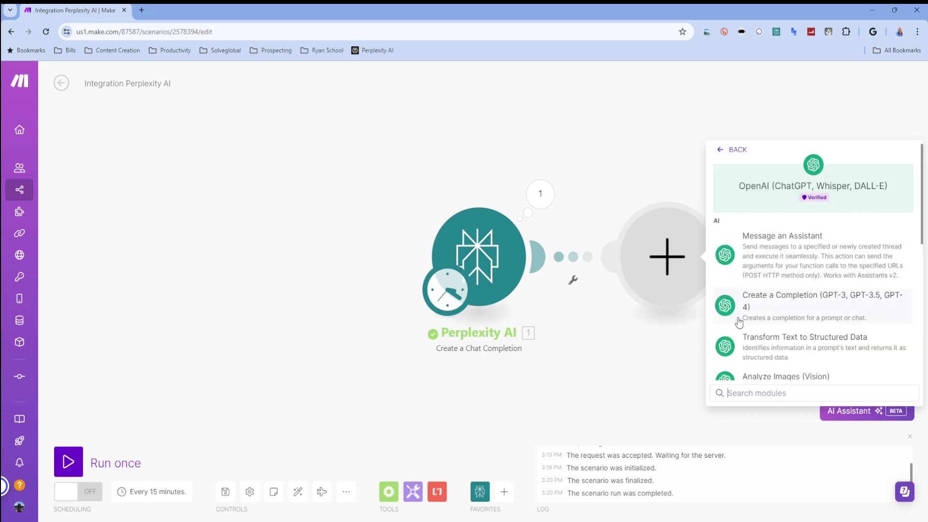
click(782, 308)
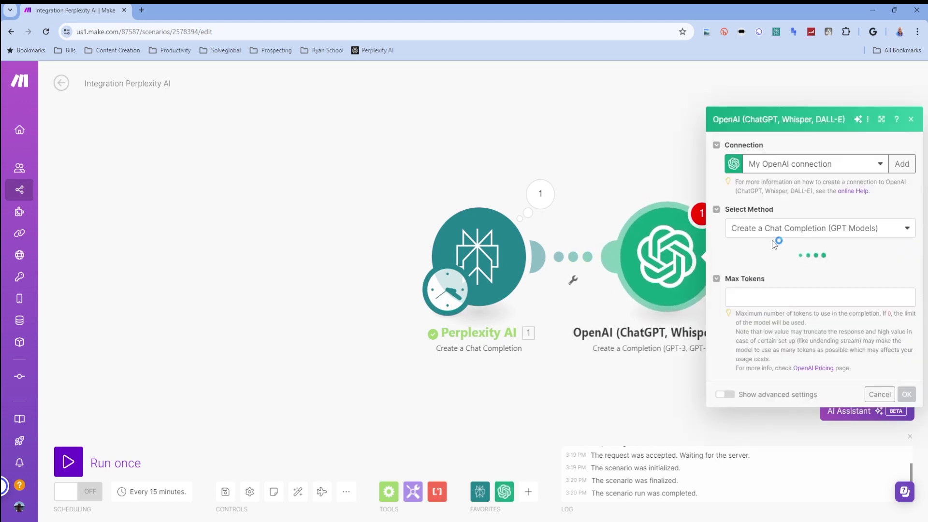
click(776, 231)
click(781, 200)
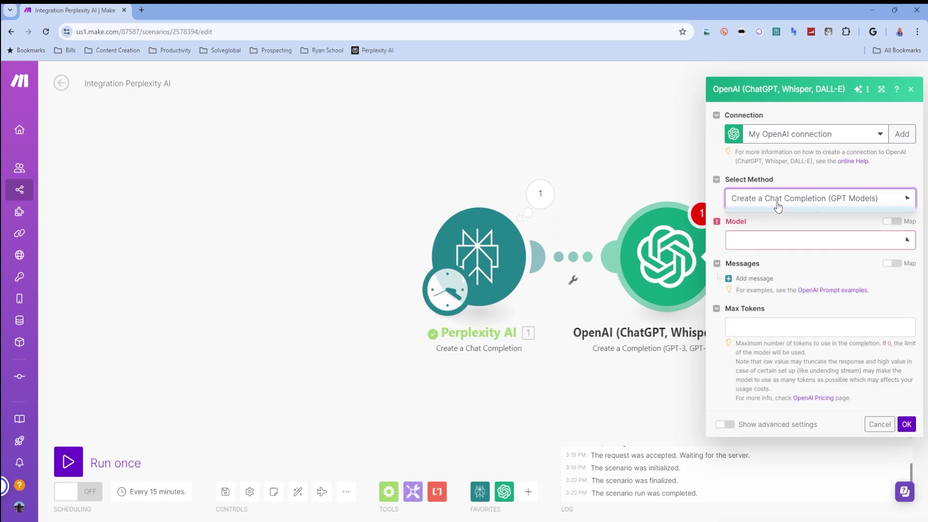
click(782, 215)
click(782, 236)
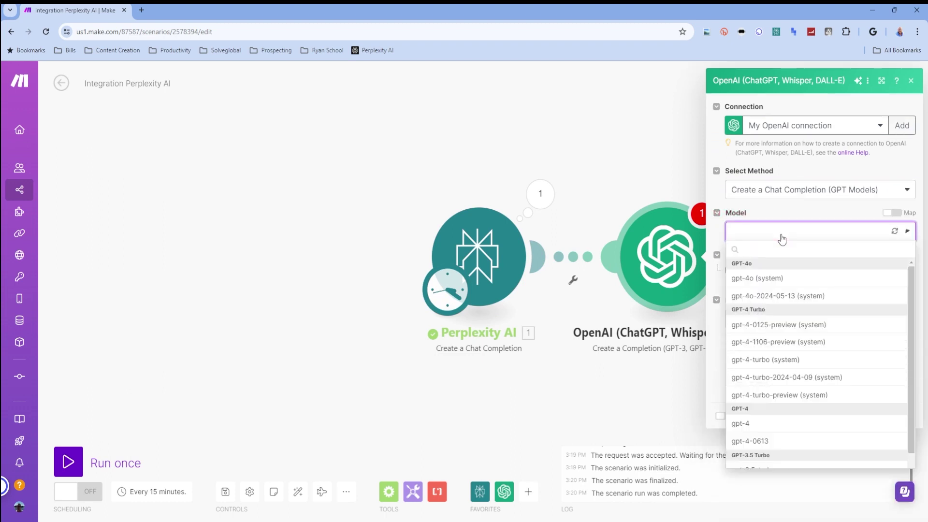
click(781, 282)
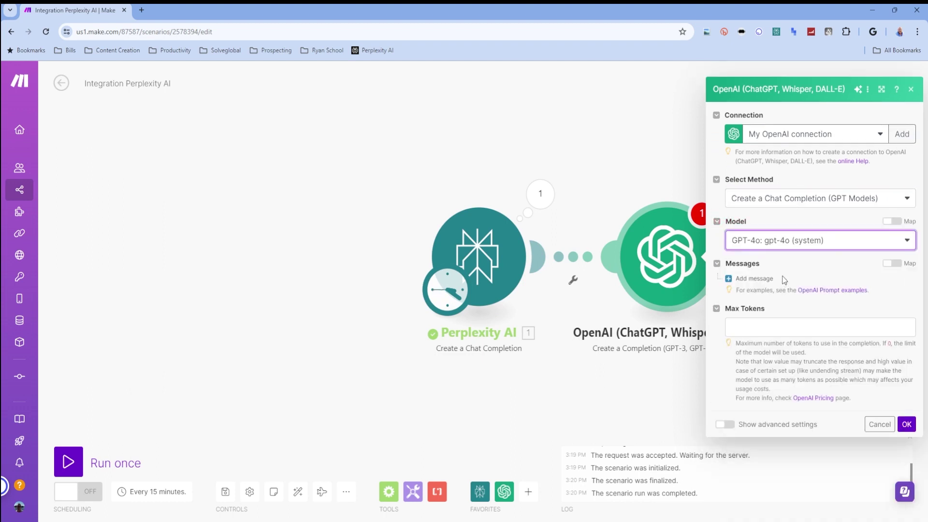
- Add an Assistant message containing the pasted example JSON posts
click(745, 284)
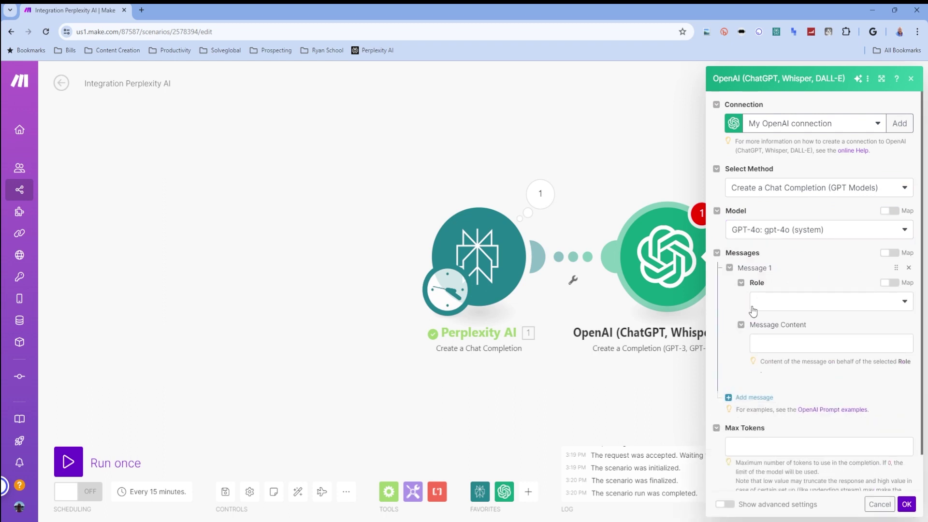
click(818, 303)
click(777, 355)
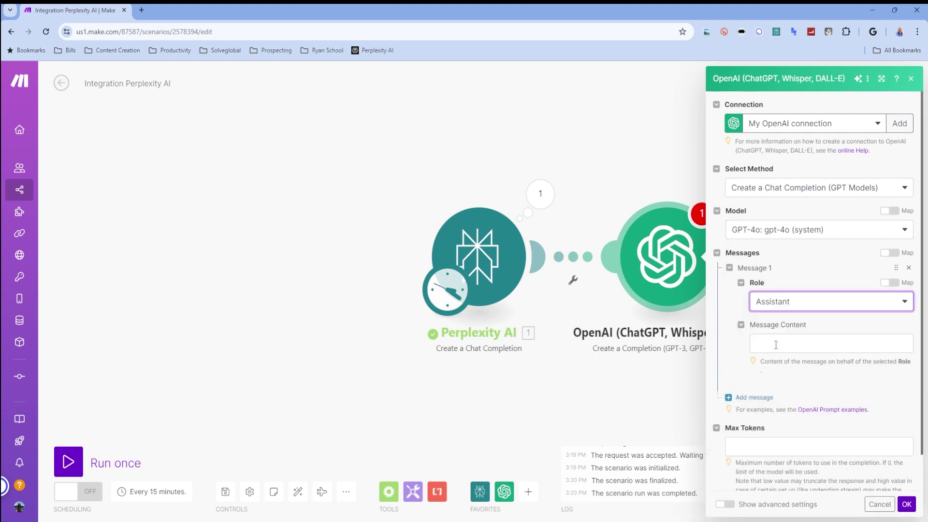
click(776, 346)
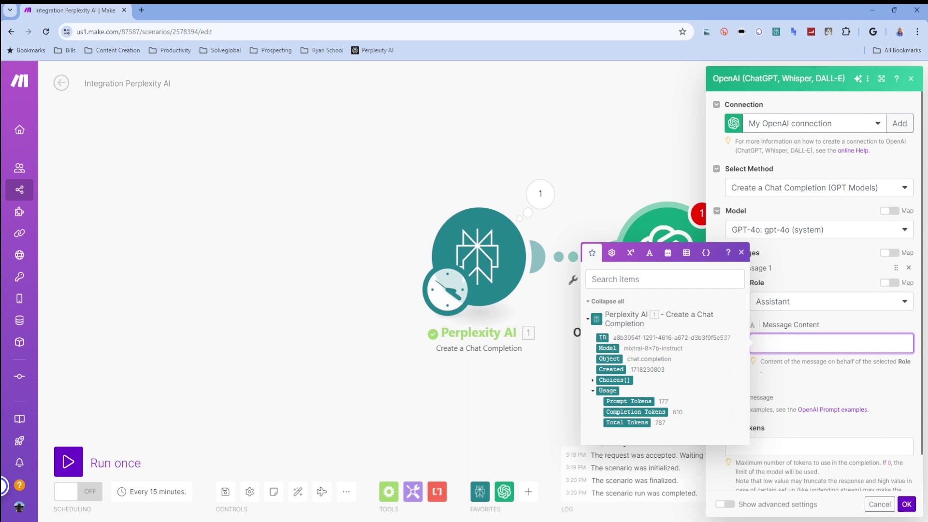
key(Escape)
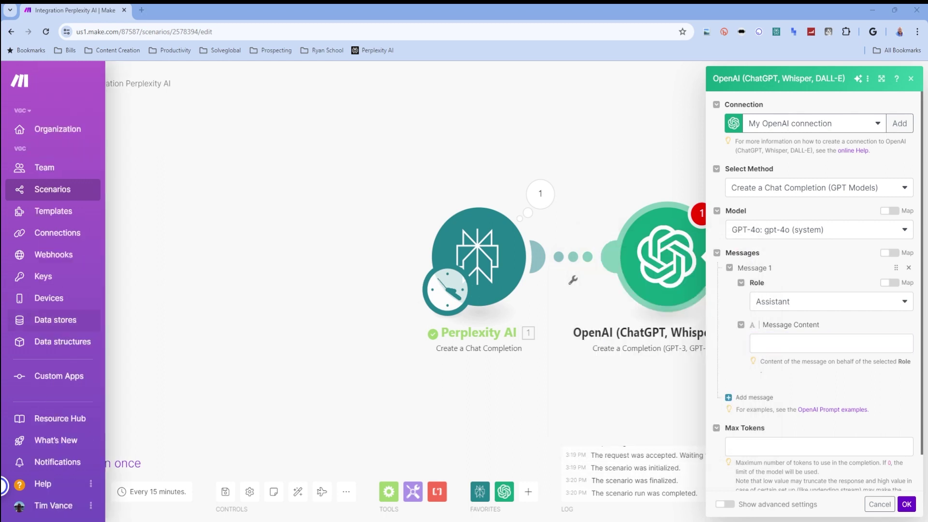
click(770, 343)
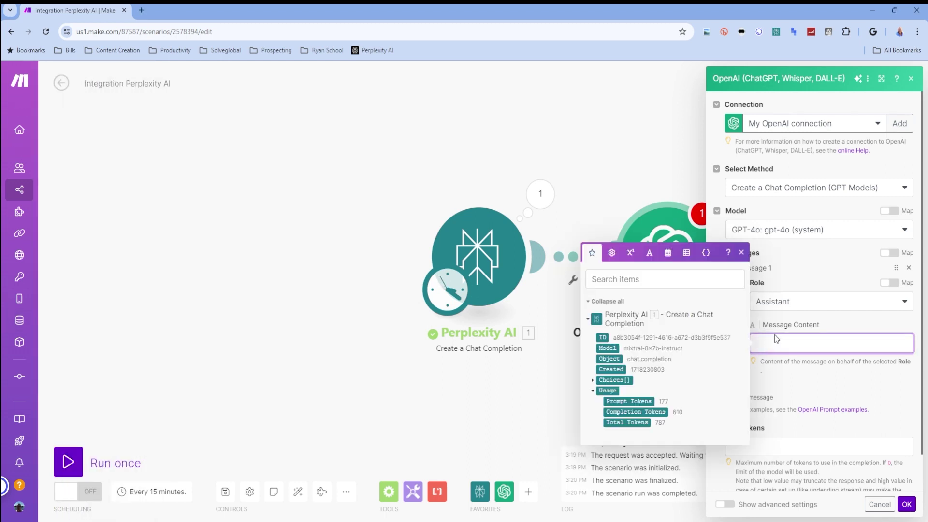
key(ctrl+v)
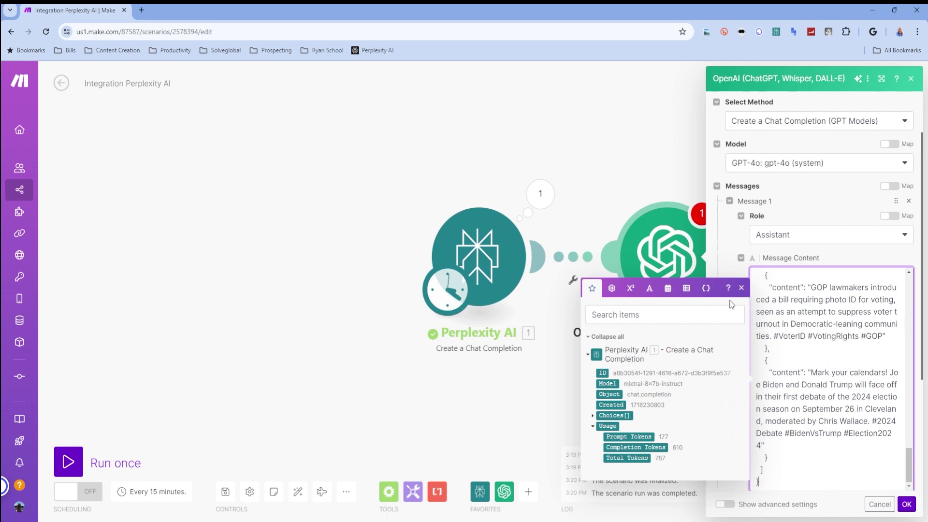
click(742, 288)
scroll(820, 377, up, 5)
scroll(820, 377, up, 5)
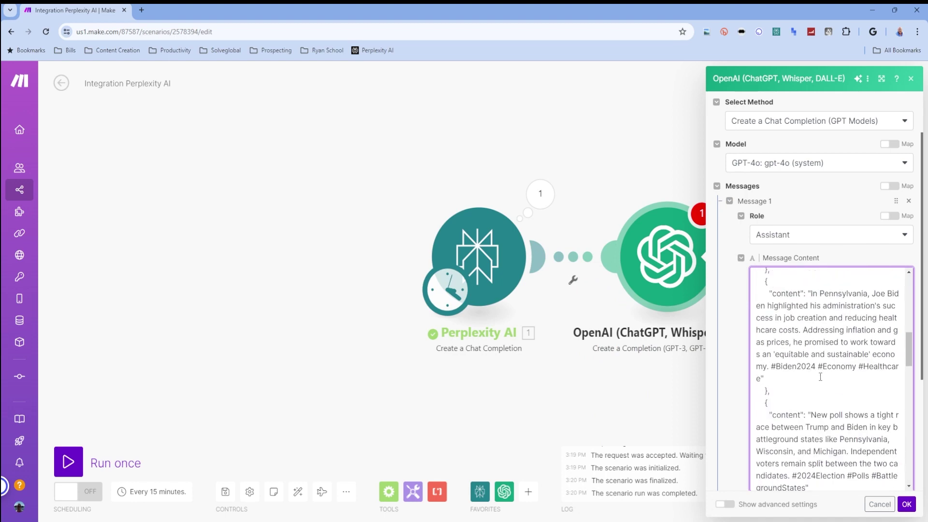
scroll(820, 376, up, 5)
scroll(820, 377, up, 2)
scroll(820, 377, down, 3)
scroll(820, 378, down, 1)
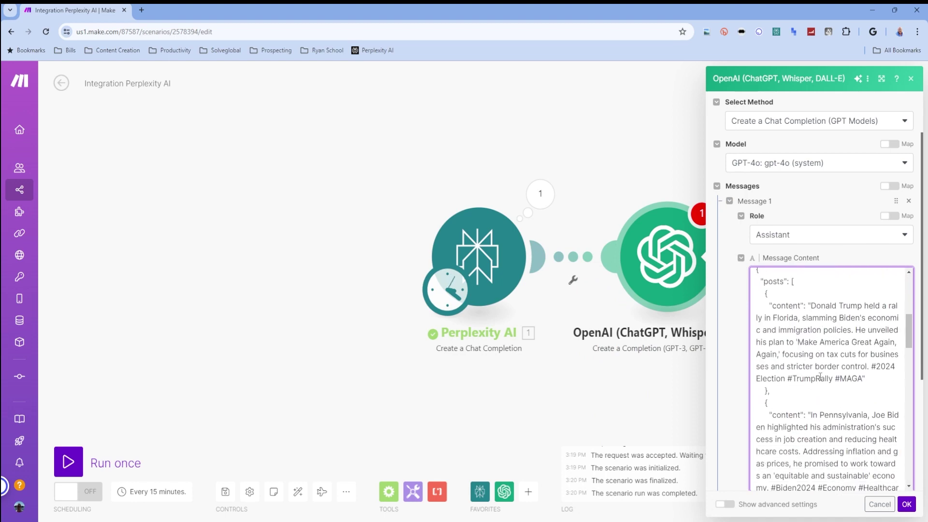
scroll(820, 377, down, 4)
scroll(820, 377, down, 4)
scroll(820, 377, down, 4)
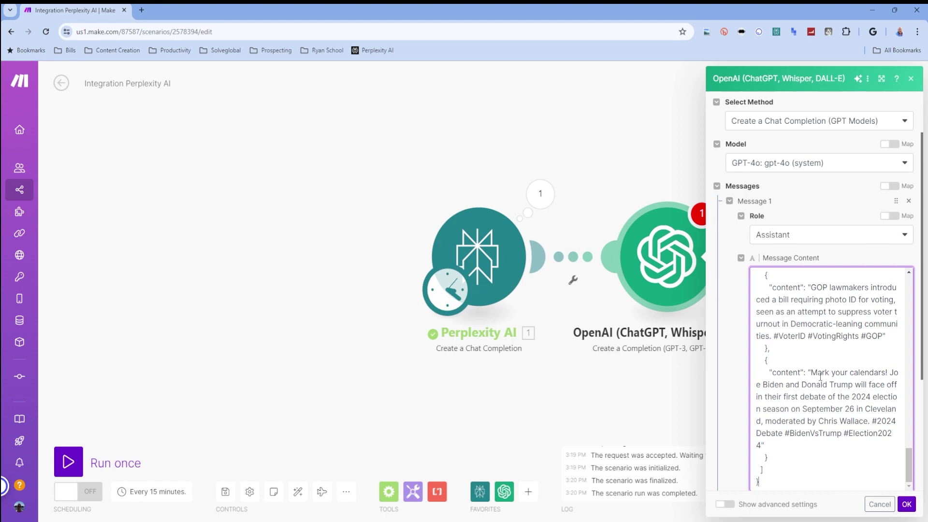
scroll(755, 432, down, 3)
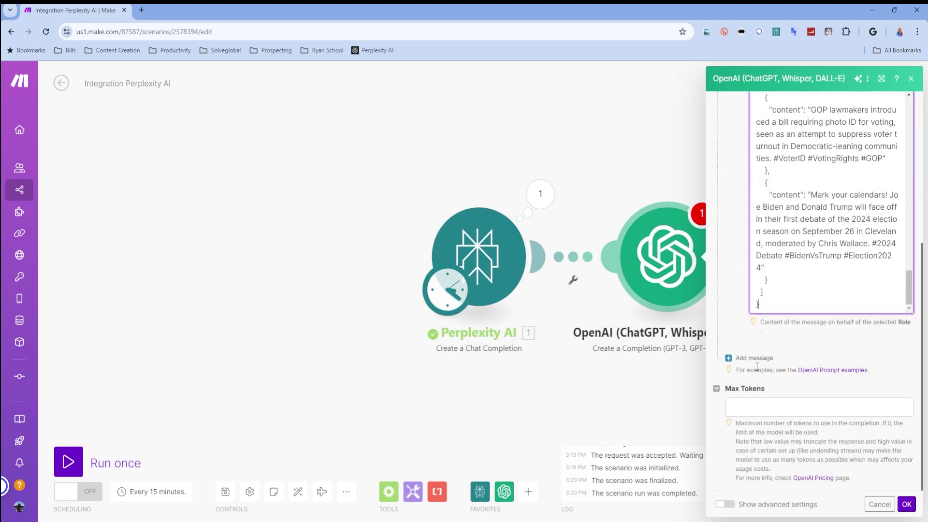
scroll(757, 366, up, 3)
scroll(757, 365, down, 2)
- Add a User message mapped to Perplexity's 1. Choices[]: Message.Content, and set Max Tokens to 0
click(758, 458)
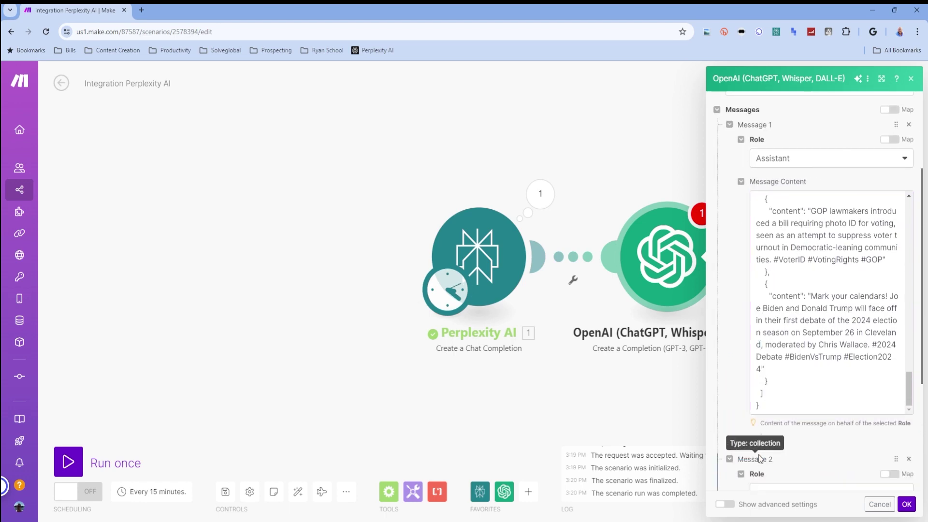
scroll(758, 457, down, 3)
click(792, 291)
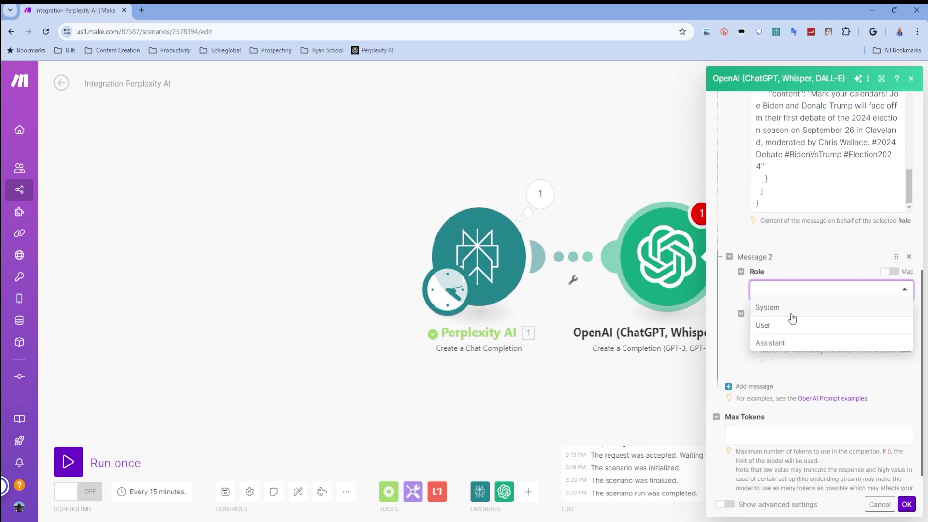
click(790, 325)
click(777, 330)
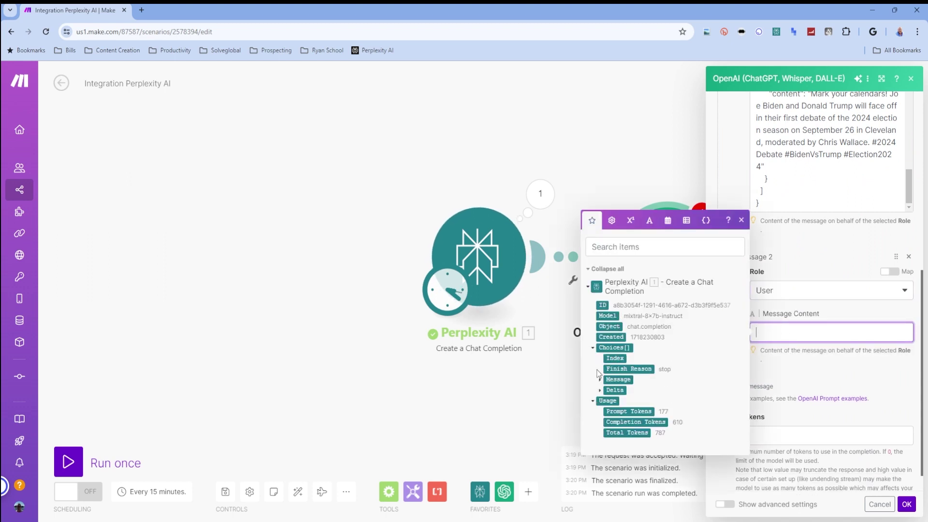
click(593, 369)
click(625, 380)
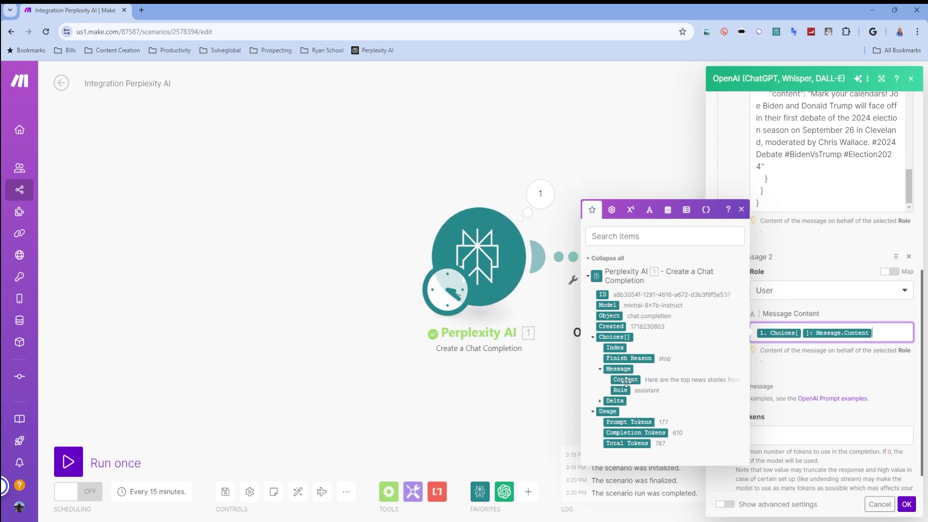
click(880, 359)
click(773, 433)
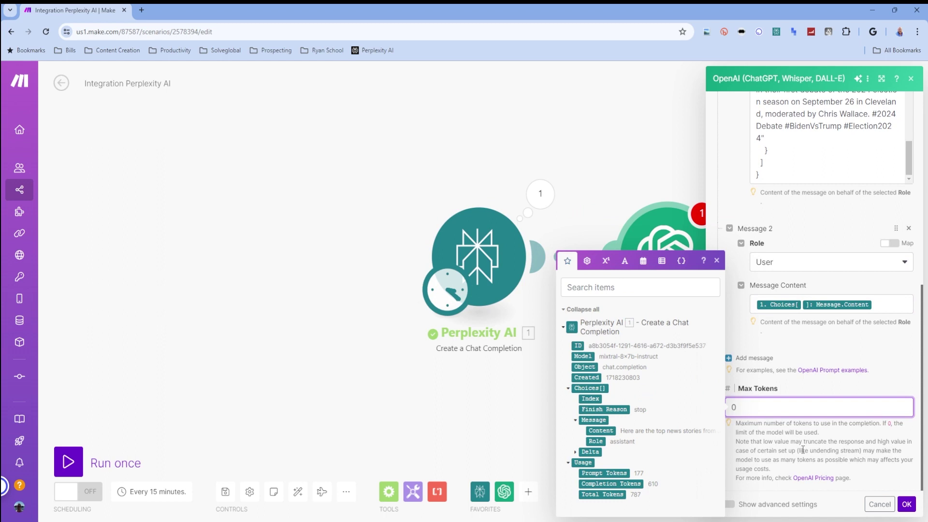
- In advanced settings, enter temperature .6, choose JSON Object response format, and confirm the module
click(726, 504)
scroll(806, 410, down, 3)
click(752, 313)
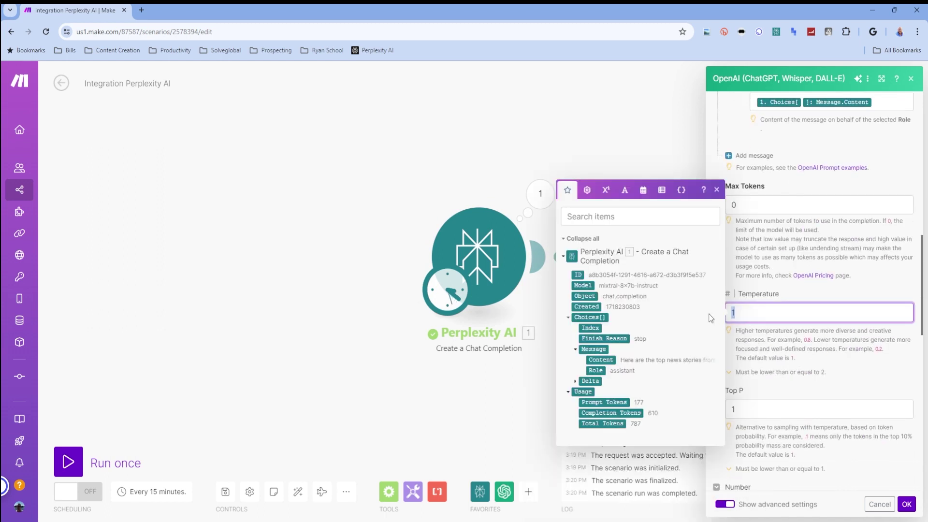
text(.6)
click(826, 357)
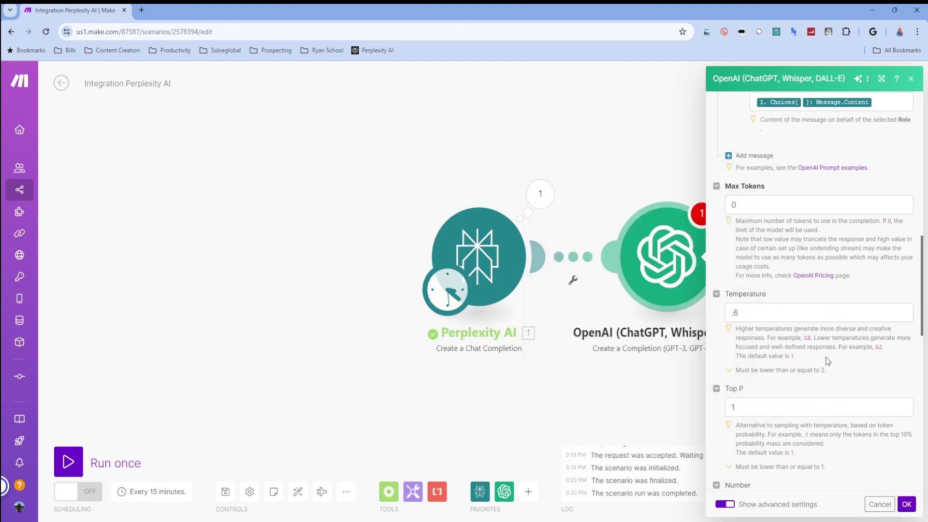
scroll(826, 357, down, 3)
scroll(738, 411, down, 3)
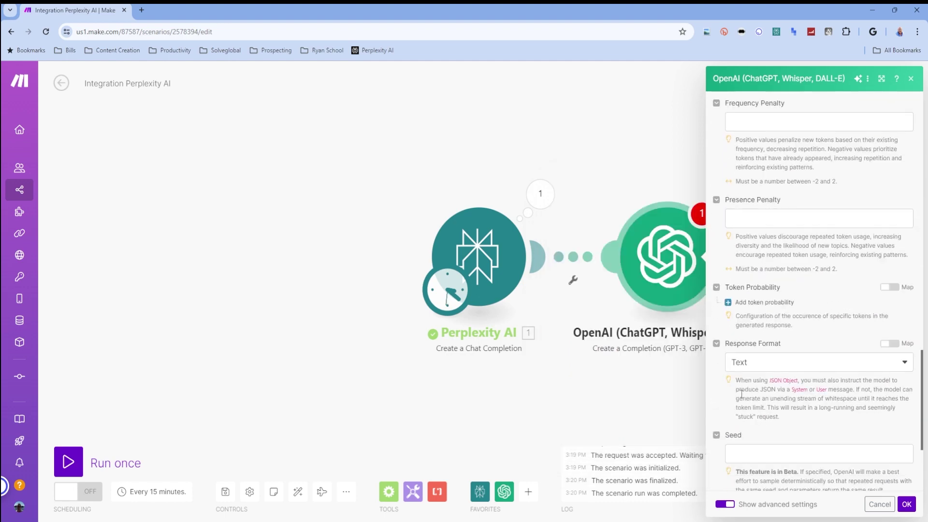
click(751, 364)
click(754, 413)
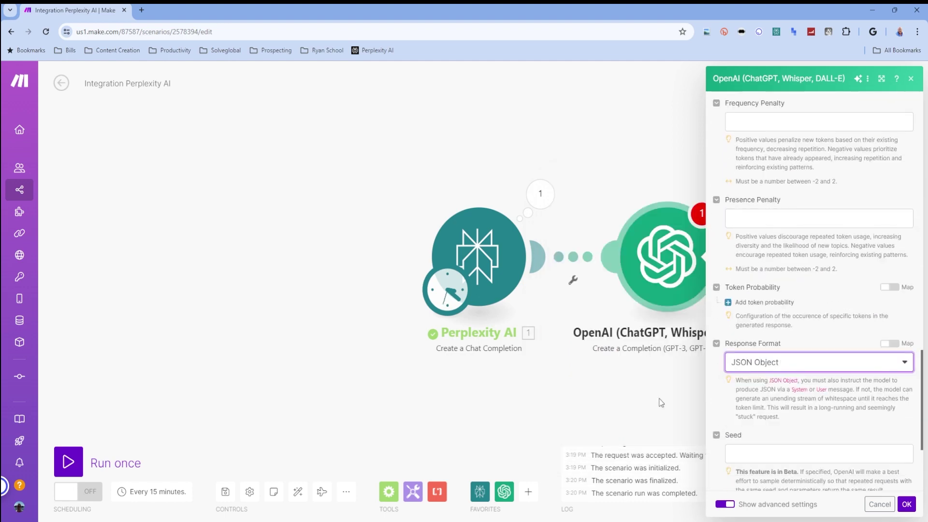
click(661, 404)
click(681, 274)
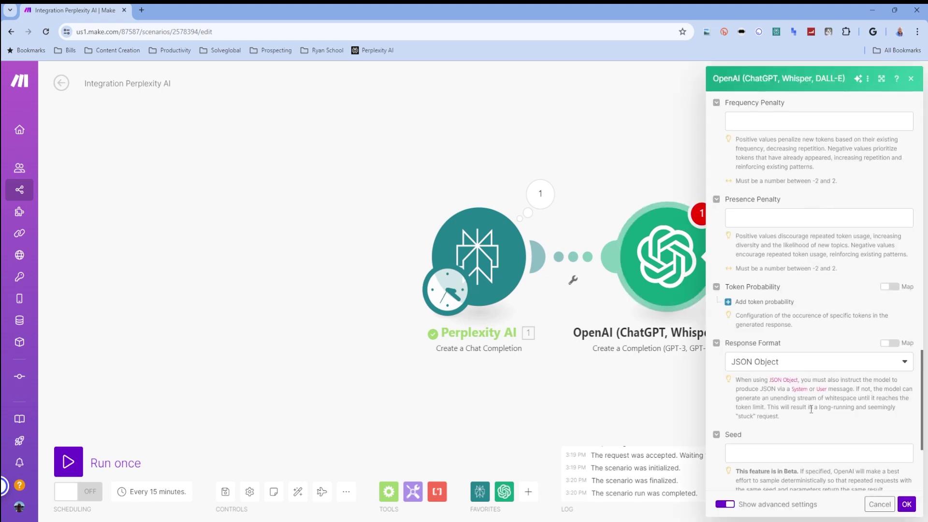
scroll(812, 412, down, 2)
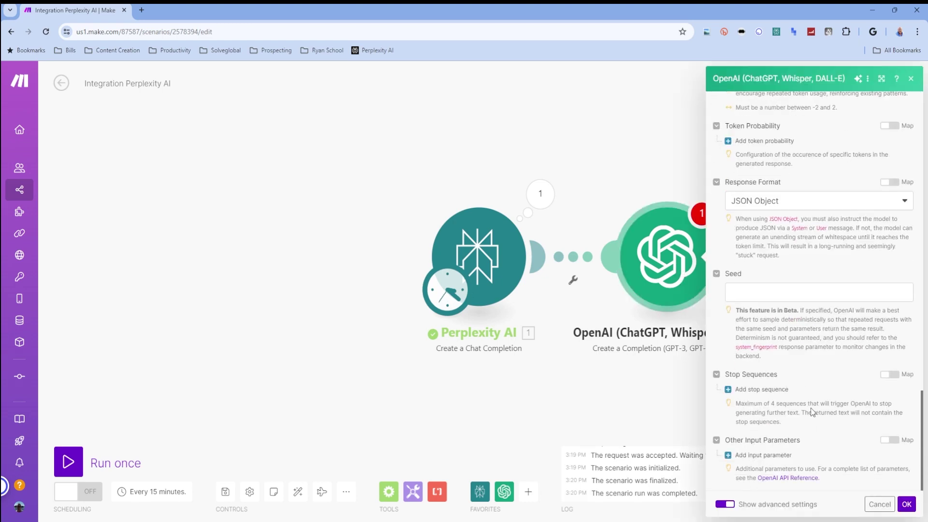
click(901, 503)
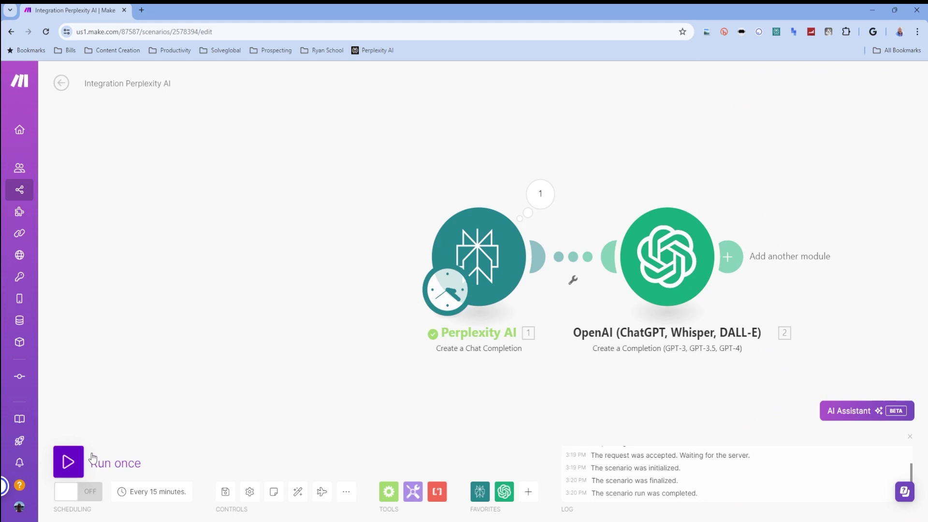
- Run the scenario once and expand the OpenAI Result holding the generated posts JSON
click(64, 468)
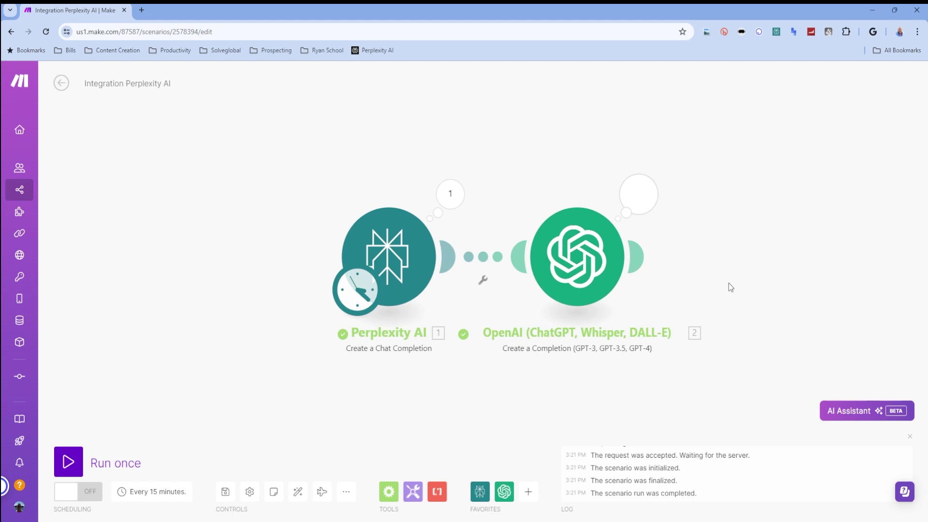
click(639, 194)
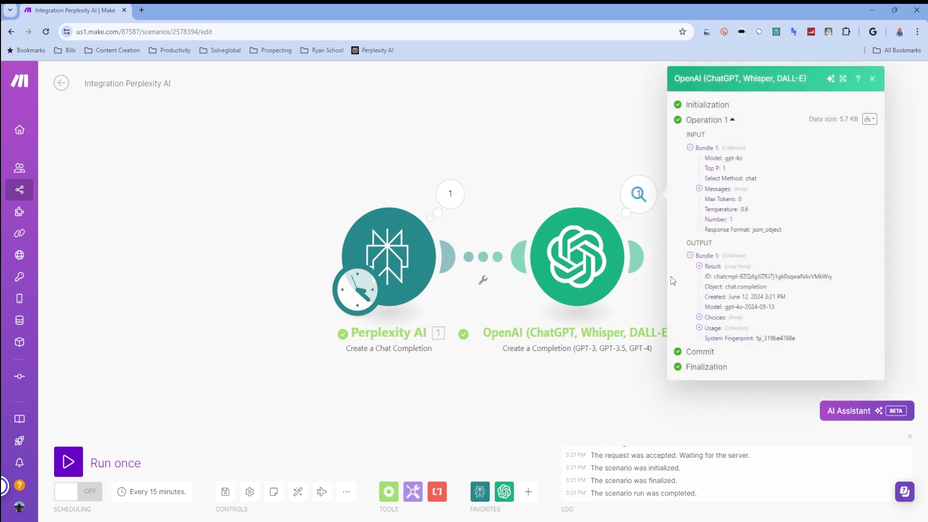
click(699, 266)
scroll(804, 292, down, 3)
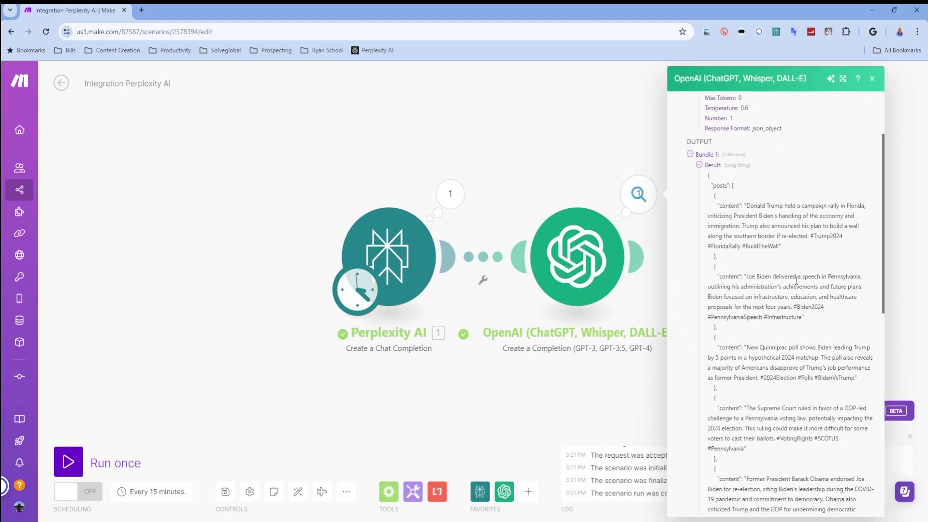
mouse_move(707, 175)
mouse_down()
mouse_move(784, 270)
mouse_move(813, 387)
mouse_up()
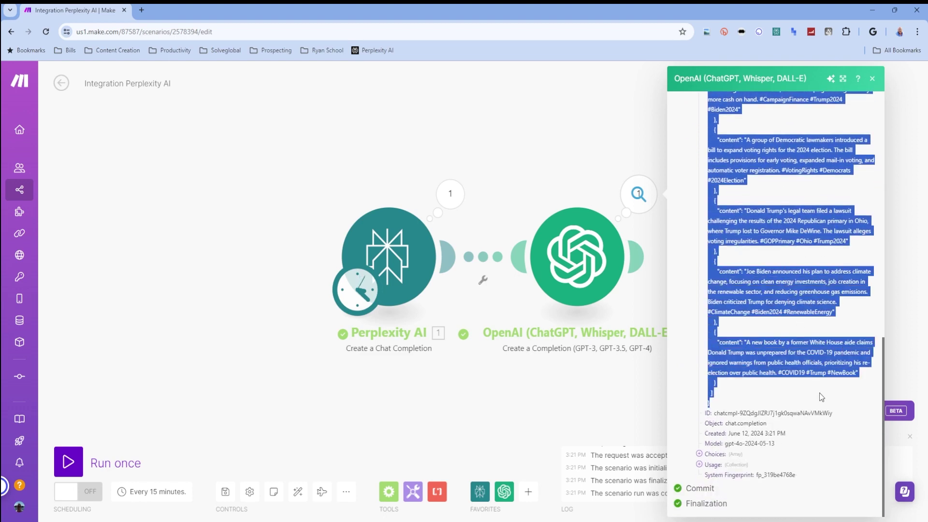
- Add a Parse JSON module after OpenAI and start a new data structure
click(582, 156)
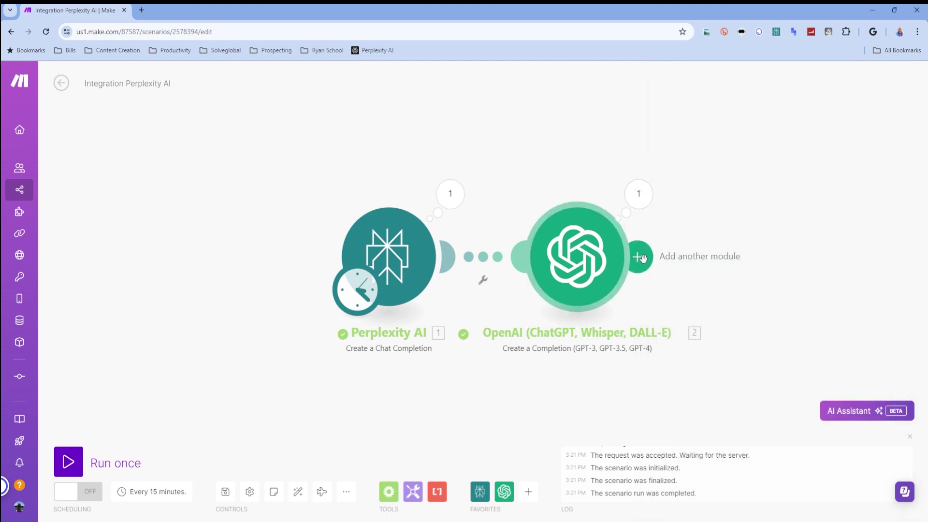
click(639, 257)
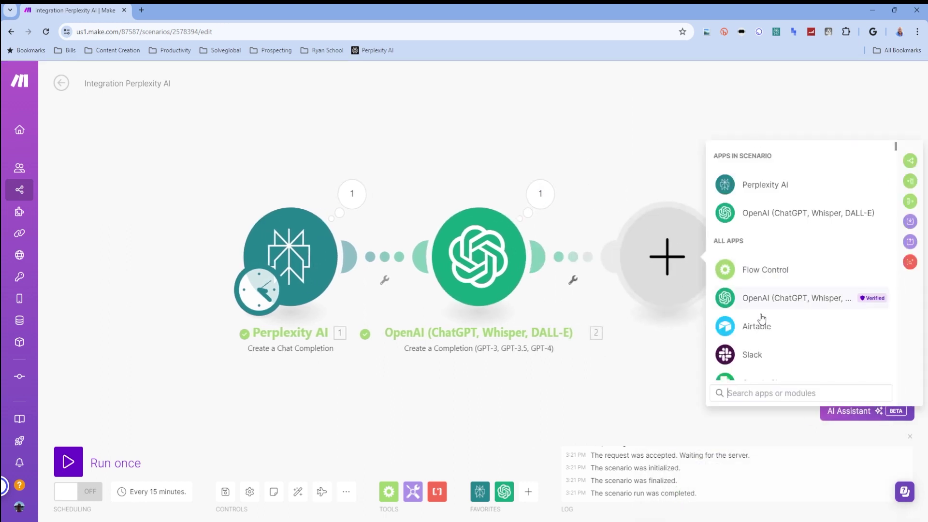
text(JSON)
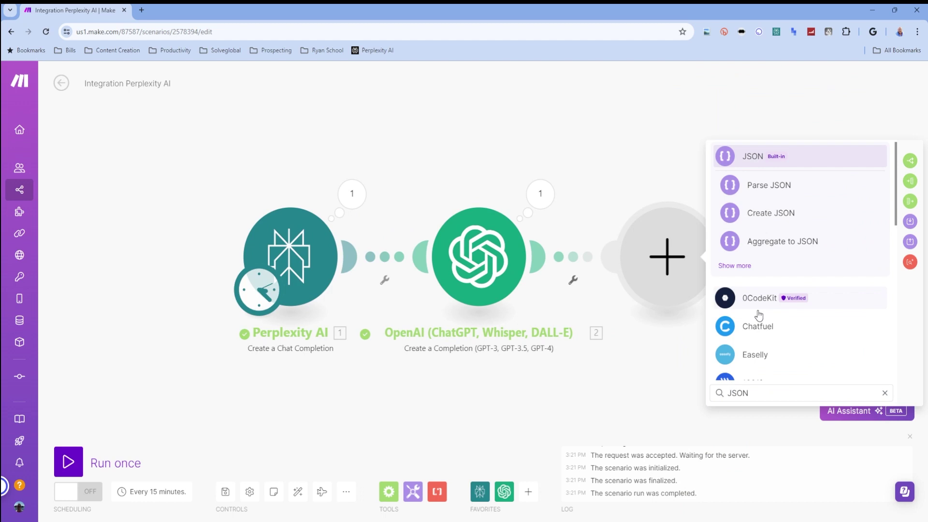
click(749, 189)
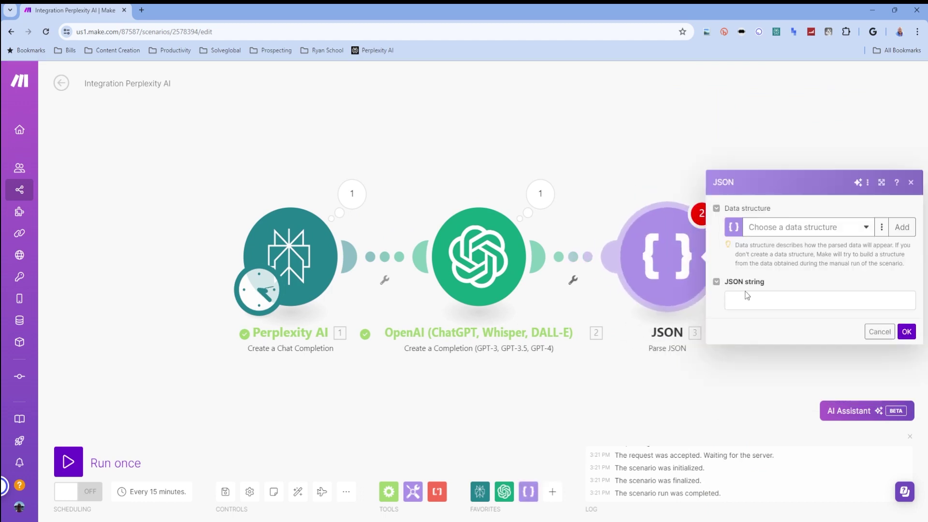
click(745, 298)
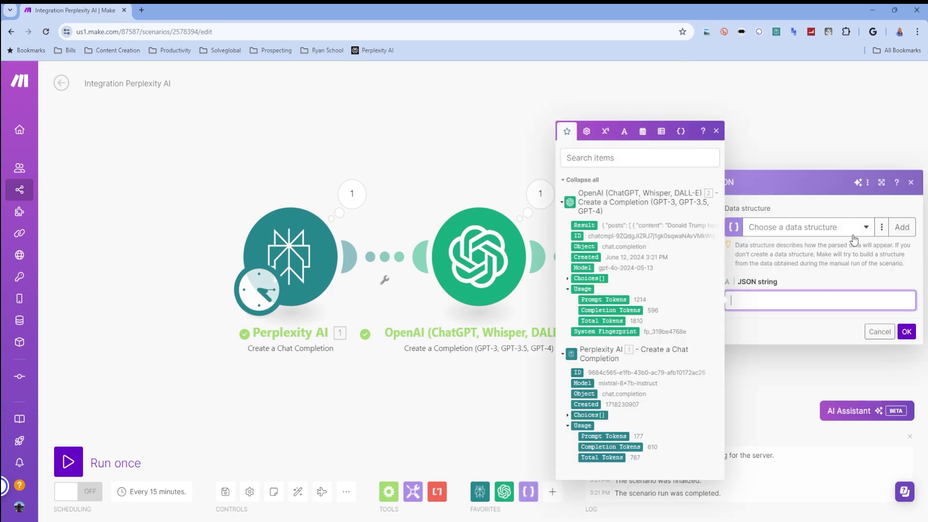
click(899, 226)
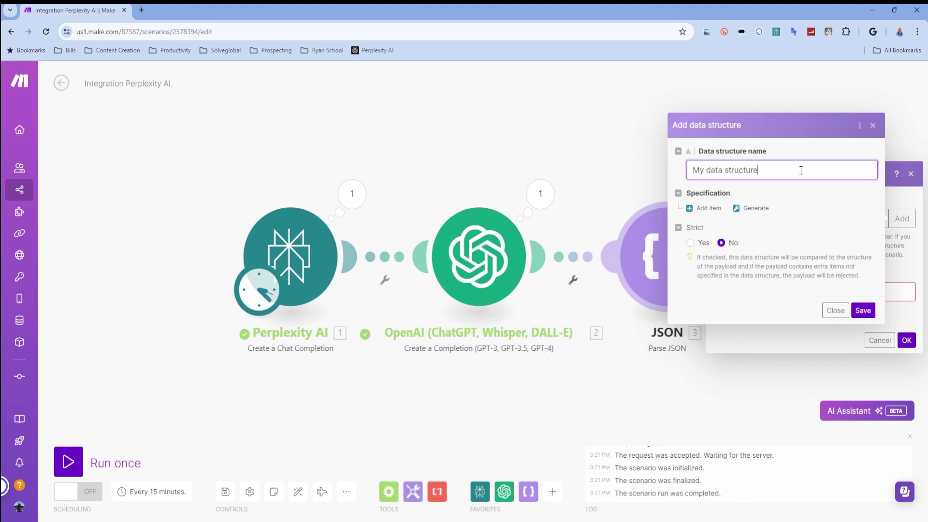
- Name the structure 'Political Journalist Parser', generate it from the pasted posts JSON, and save
drag(799, 169, 677, 164)
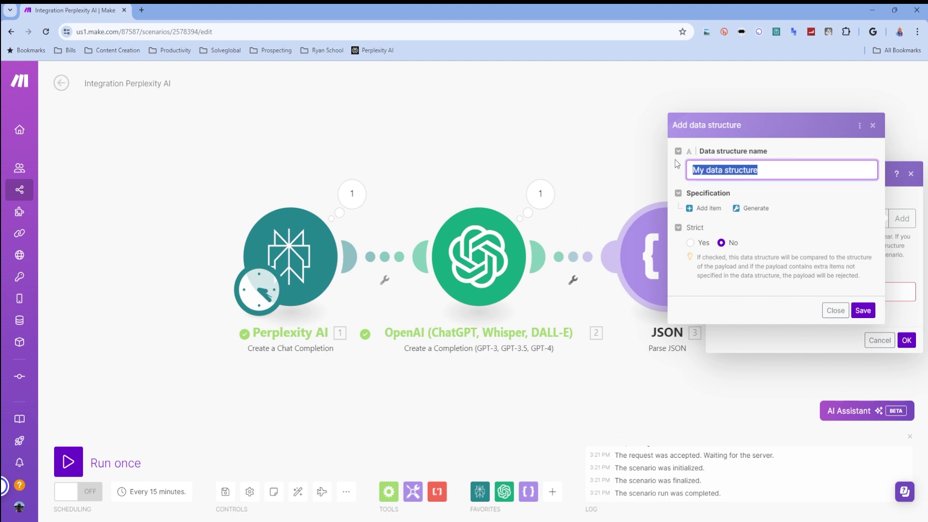
text(Political Jo)
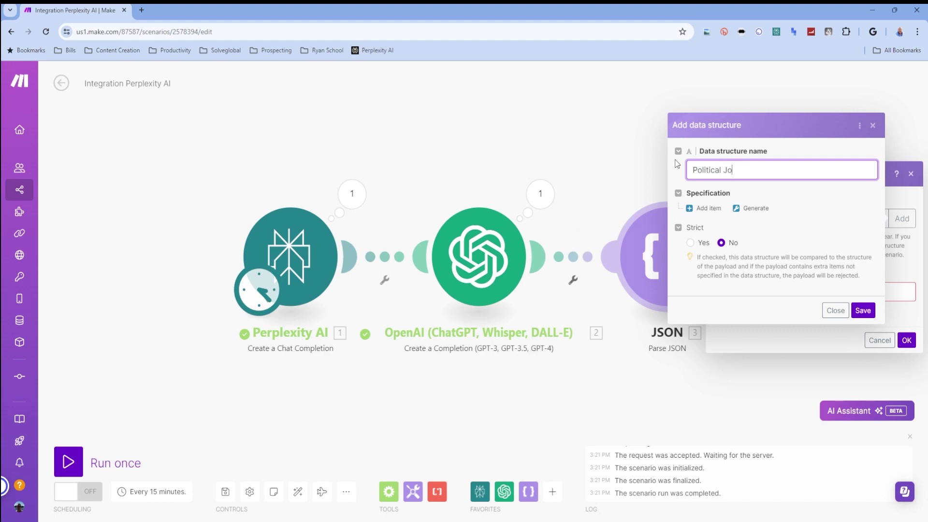
text(Parser)
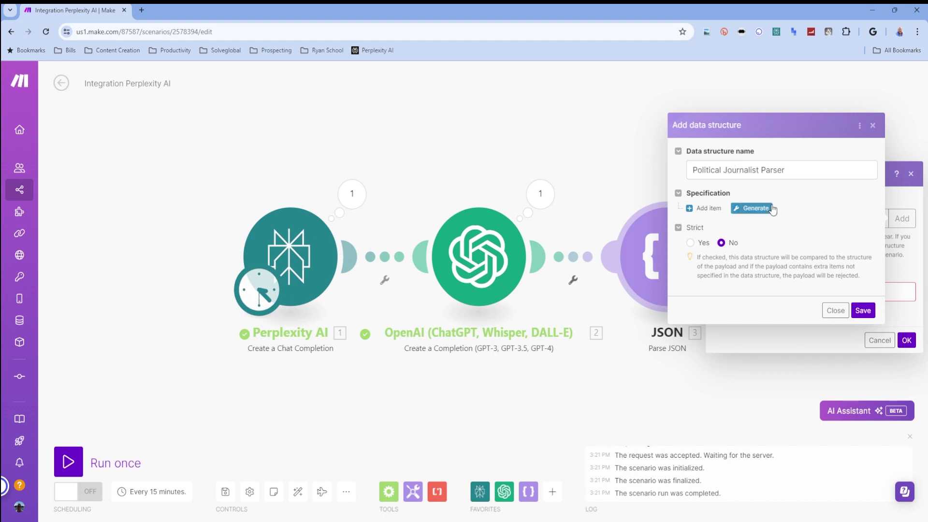
click(754, 208)
click(636, 208)
key(ctrl+v)
click(697, 279)
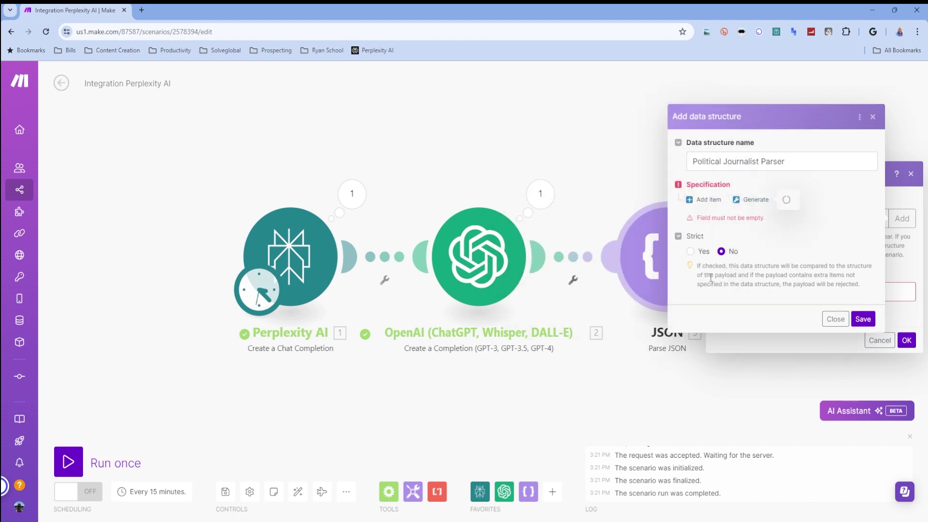
scroll(816, 290, down, 10)
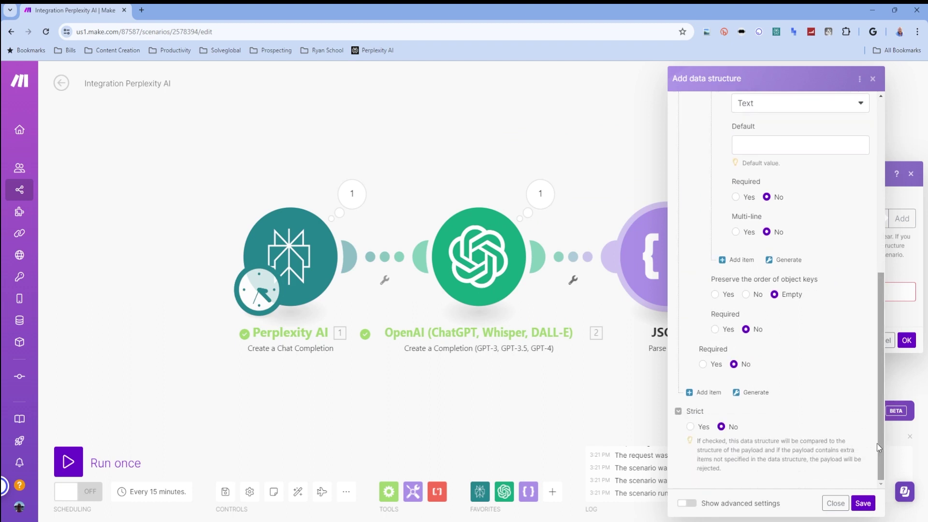
click(863, 503)
- Map OpenAI's Result into the JSON string field and confirm the module
click(745, 292)
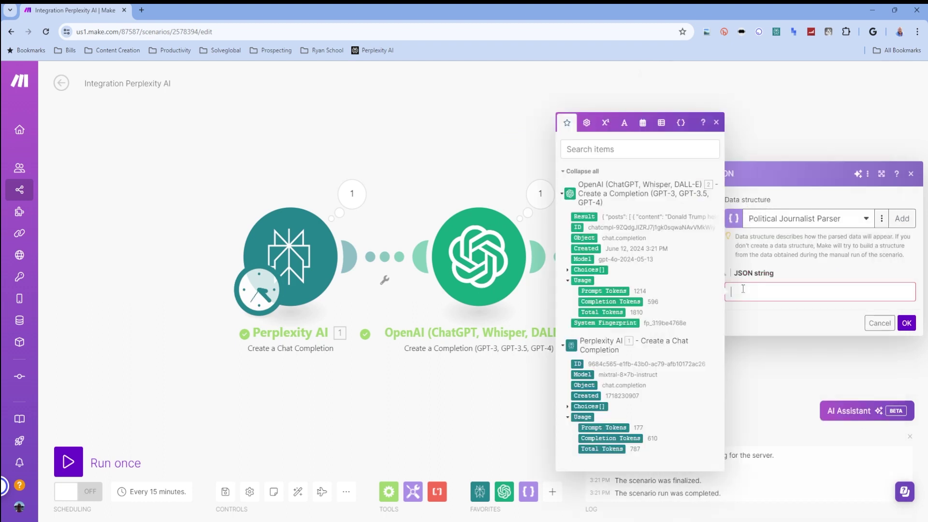
click(581, 216)
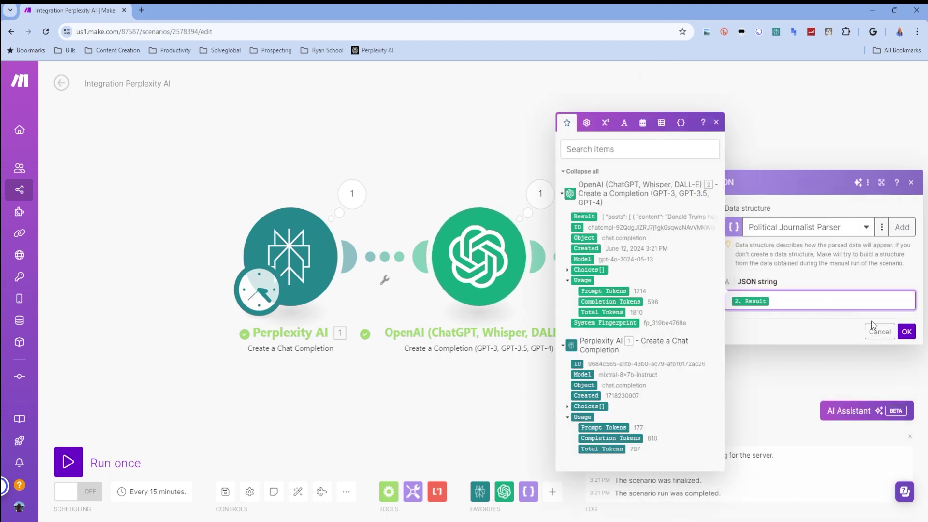
click(907, 332)
- Run only the JSON module, supplying the copied posts JSON as its Result
right_click(655, 245)
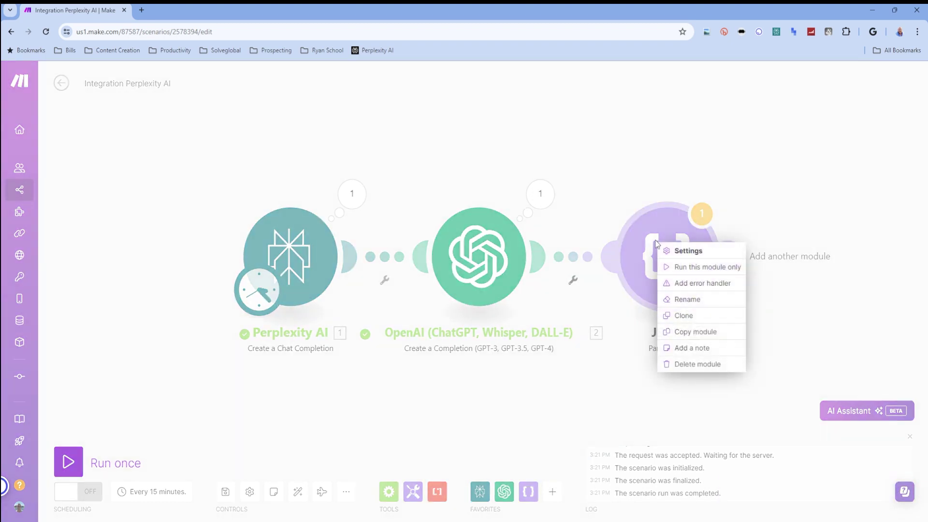
click(694, 267)
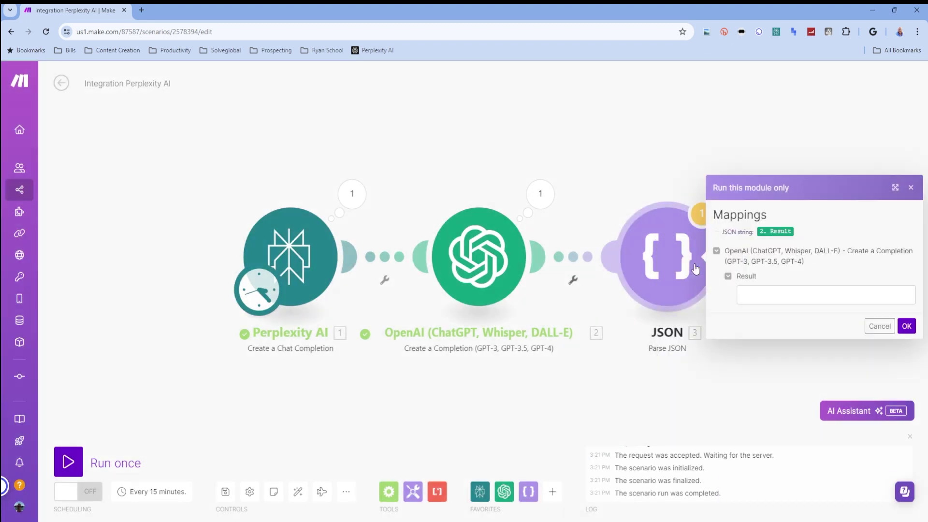
click(770, 294)
key(ctrl+v)
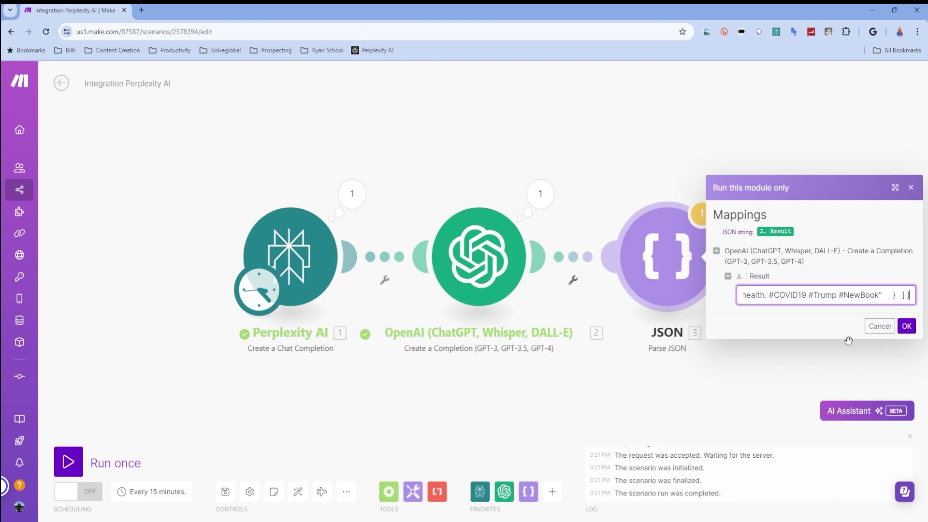
click(906, 326)
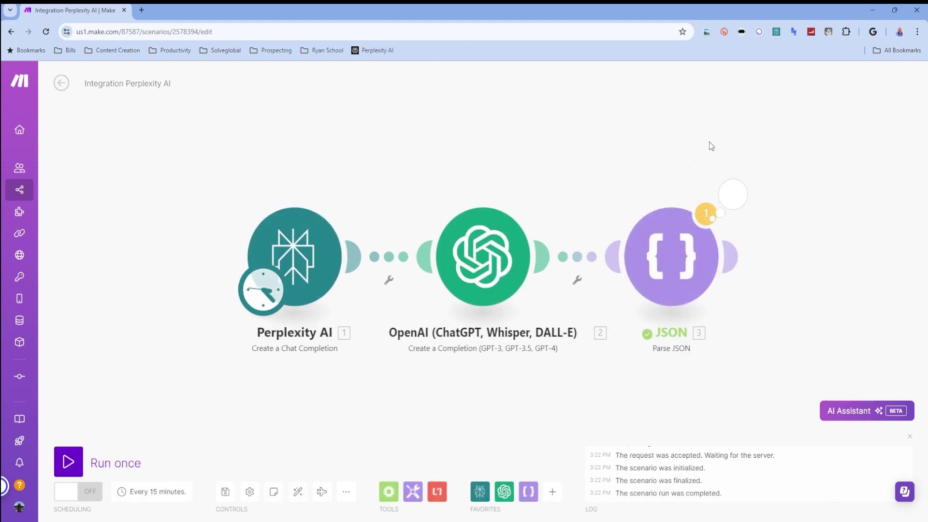
- Expand the output's 10-item Posts array to check the first post's content, then close it
click(731, 190)
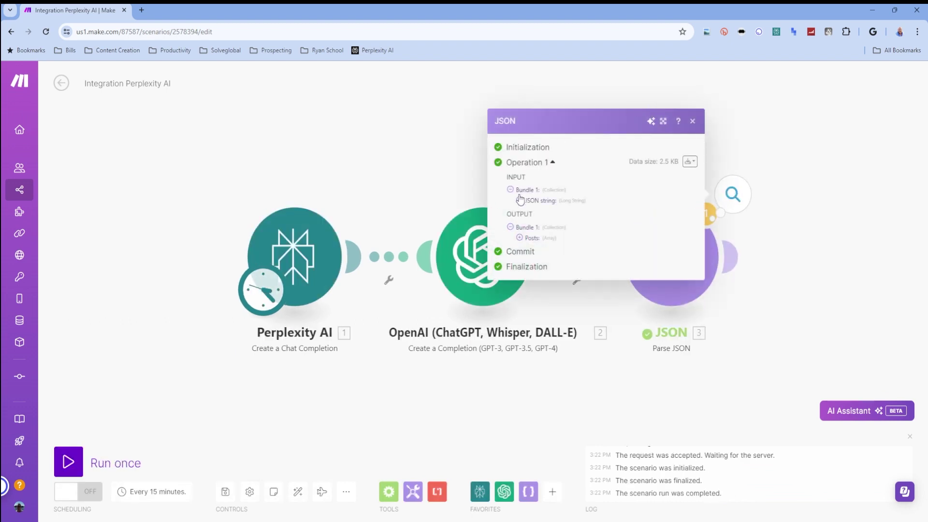
click(520, 239)
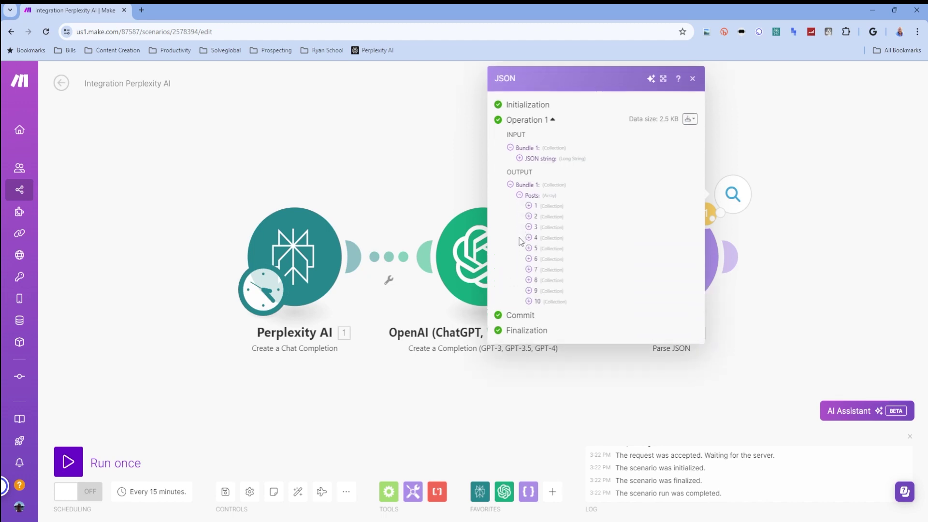
click(529, 206)
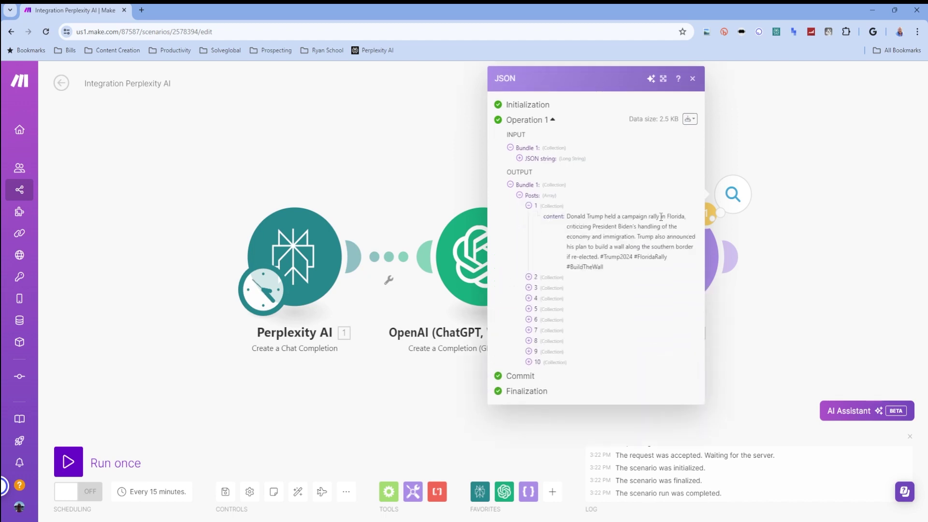
click(692, 79)
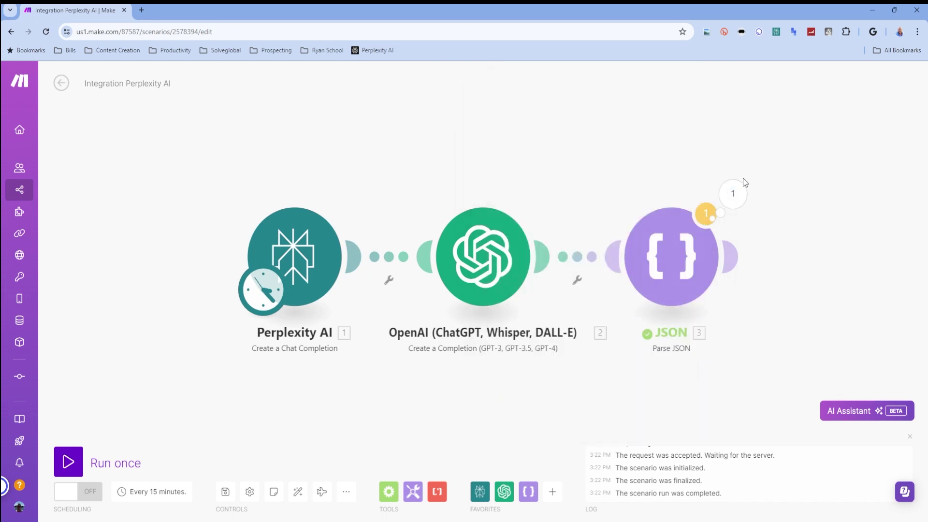
- Add a Flow Control Iterator after Parse JSON that iterates over the Posts[] array
click(738, 253)
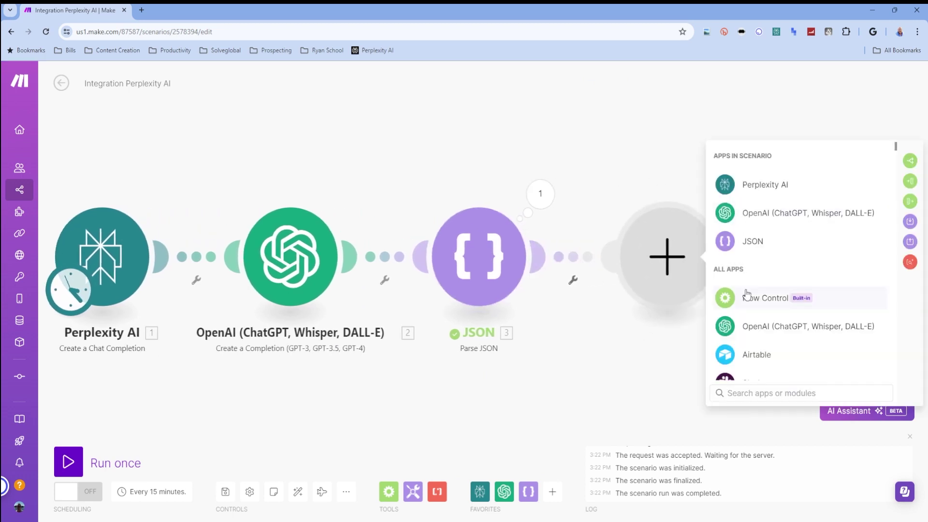
click(748, 296)
click(747, 281)
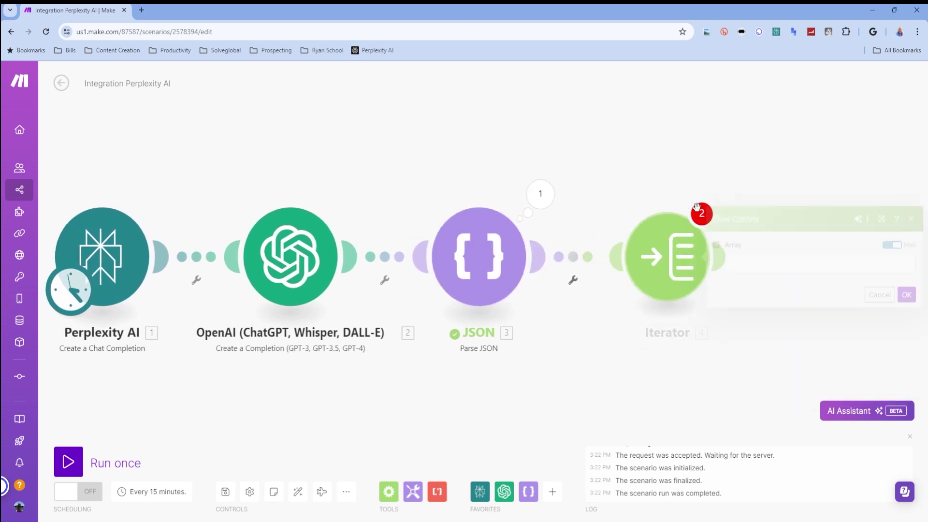
click(735, 267)
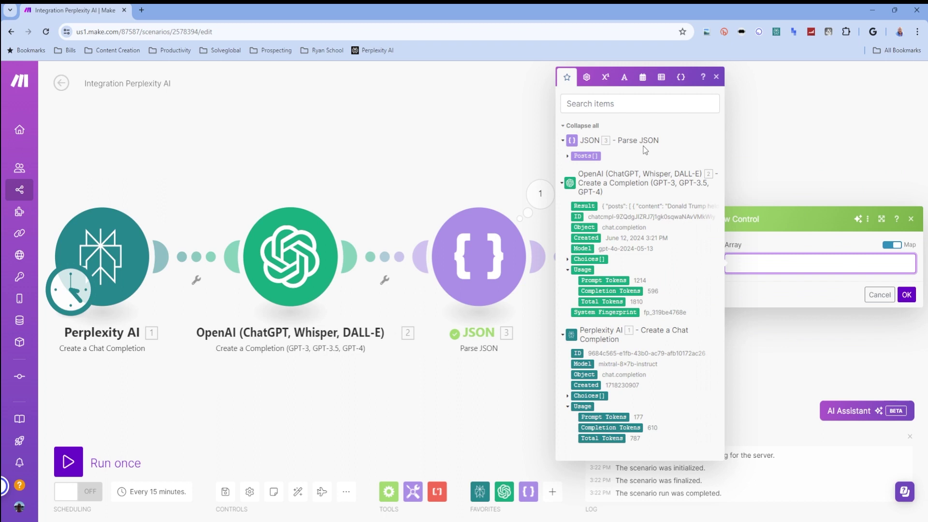
click(568, 156)
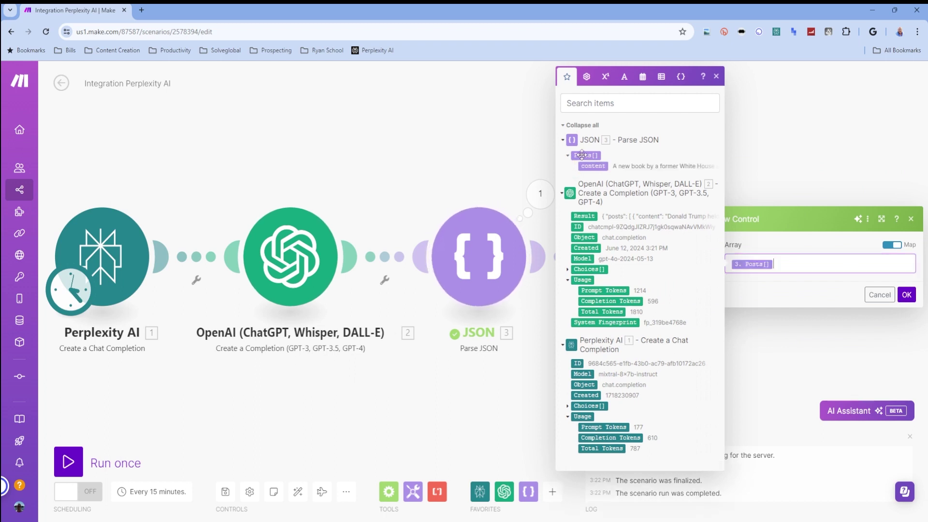
click(586, 156)
click(914, 298)
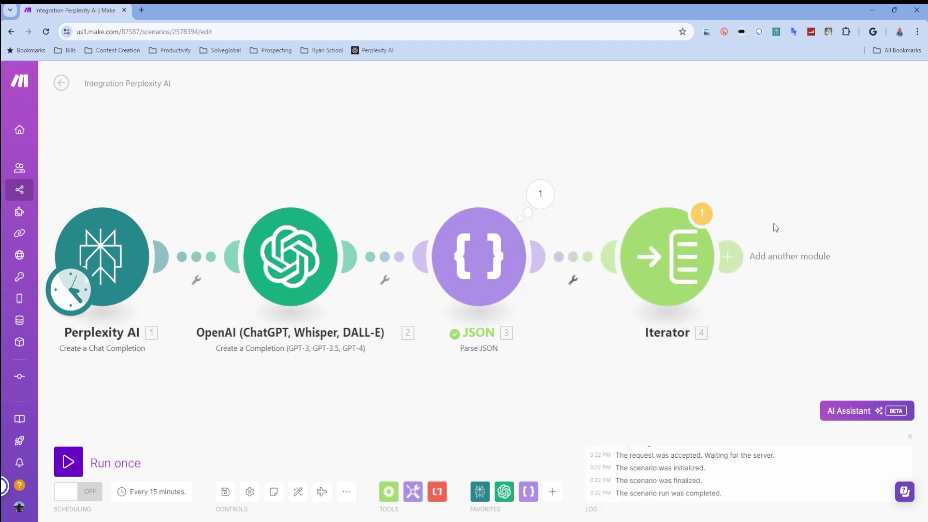
- Add an Airtable Create a Record module using the Political Reporter base
click(739, 233)
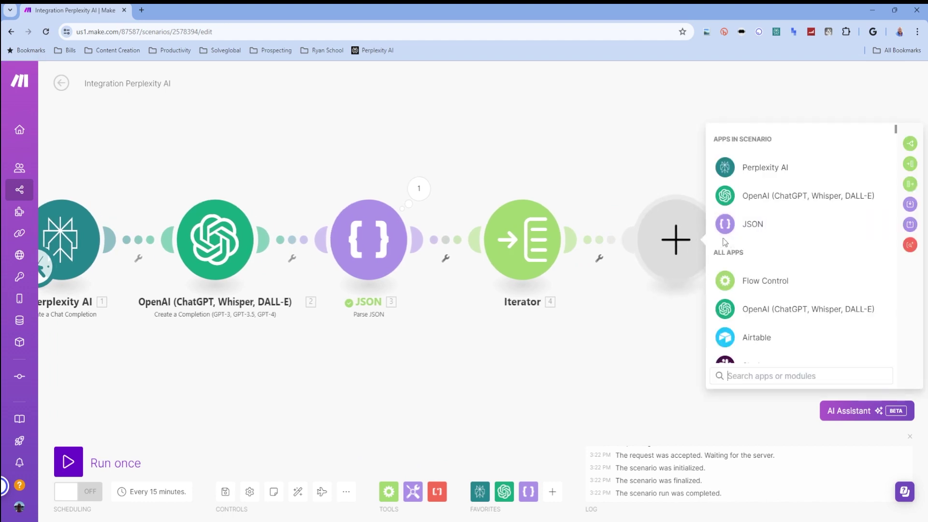
click(746, 335)
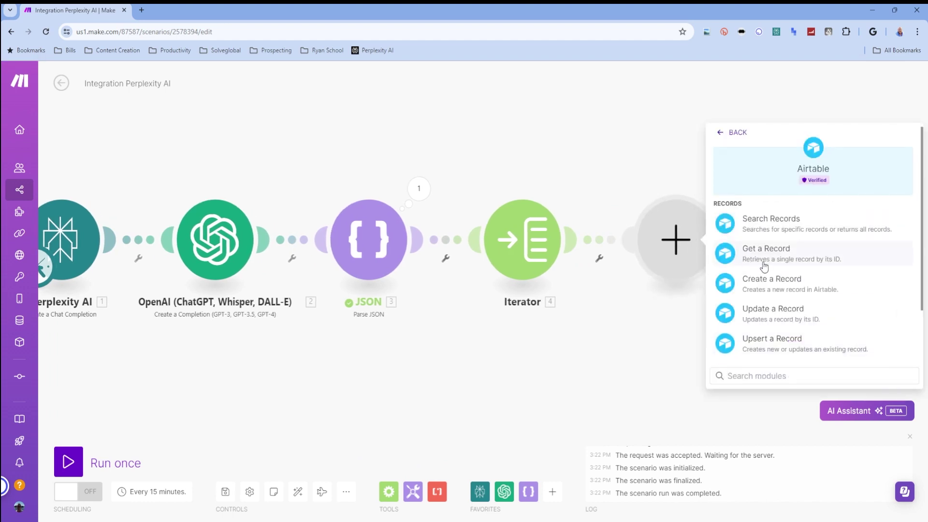
click(764, 288)
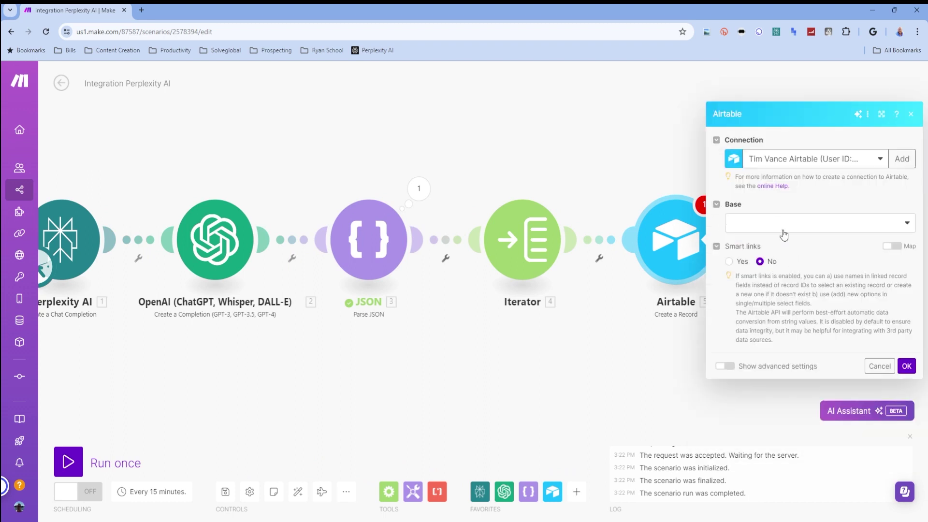
click(781, 224)
click(803, 300)
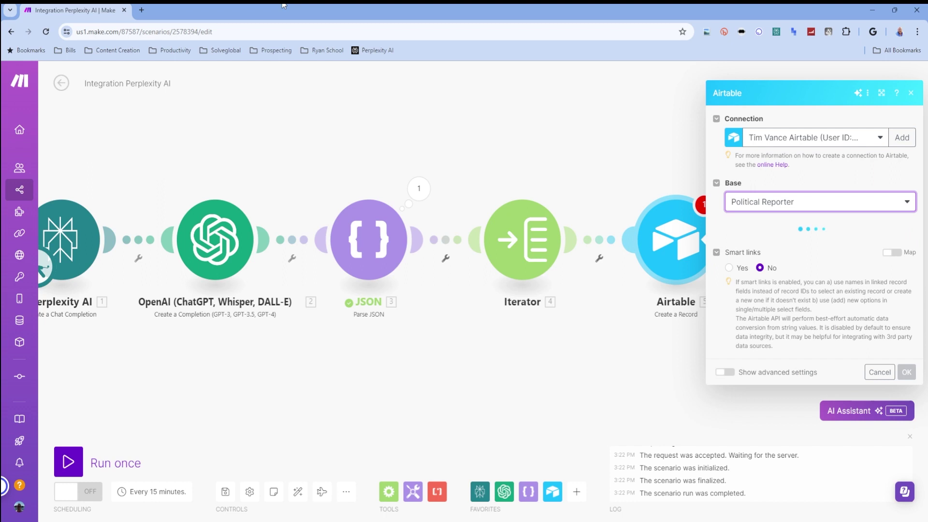
click(141, 9)
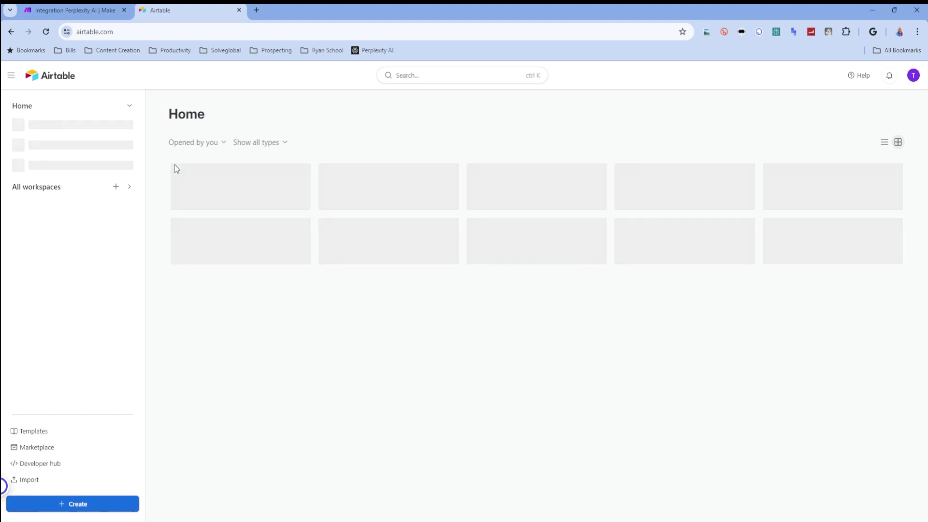
- Check the Political Reporter base's Table 1 fields in Airtable, then go back to Make
click(175, 165)
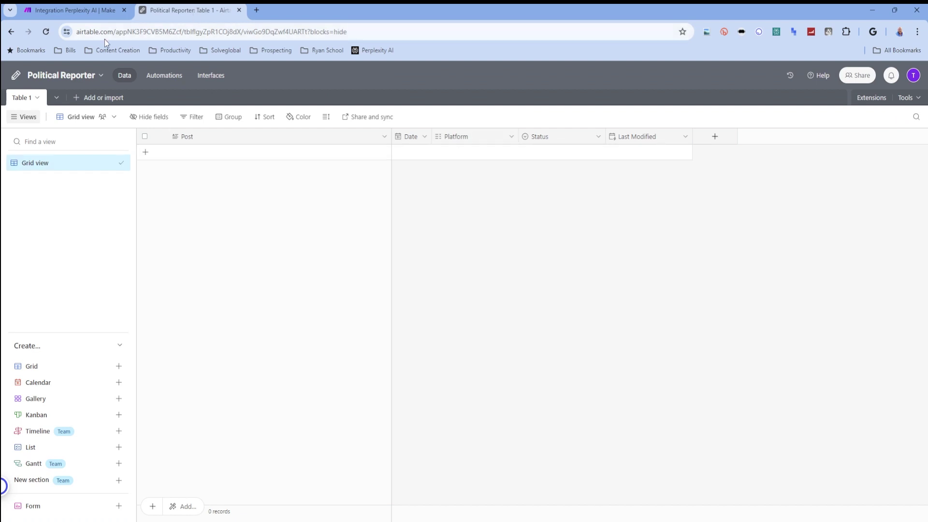
click(65, 13)
- Choose Table 1, mapping the iterated content to Post and 'now' to Date
click(778, 248)
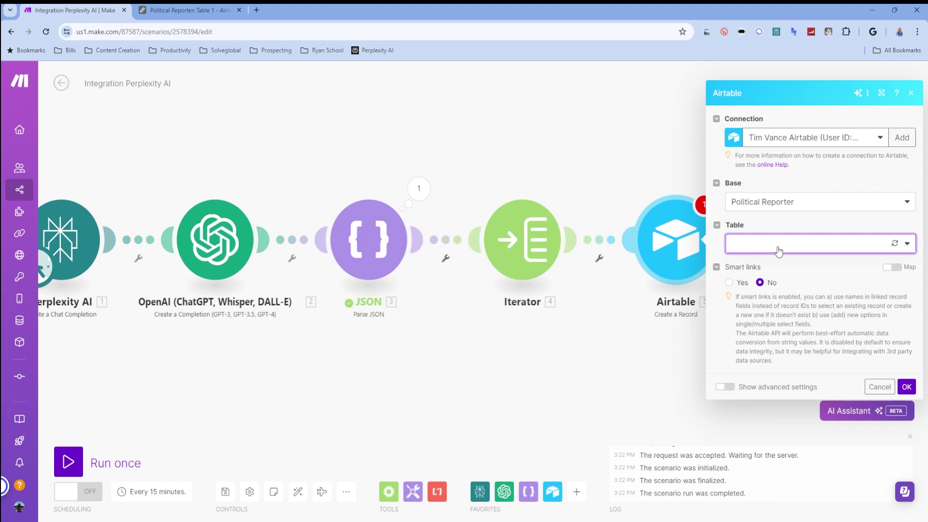
click(767, 267)
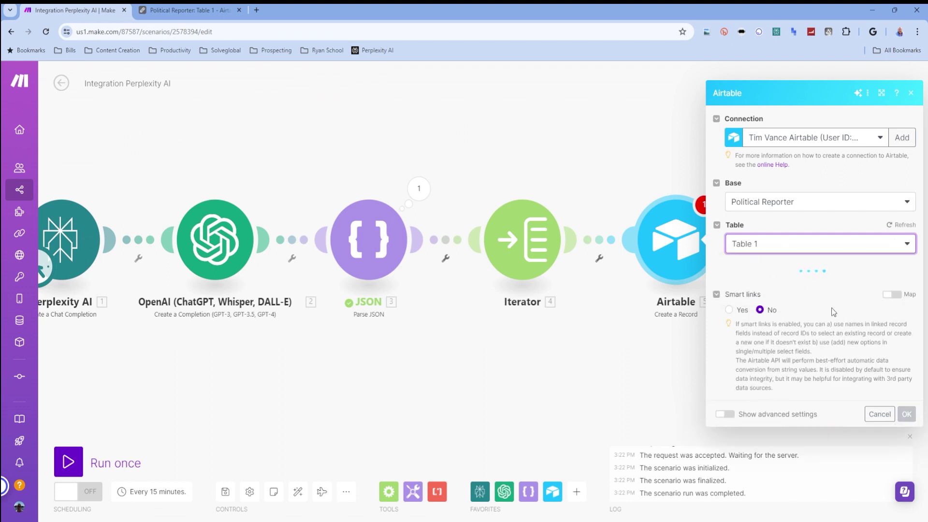
click(766, 285)
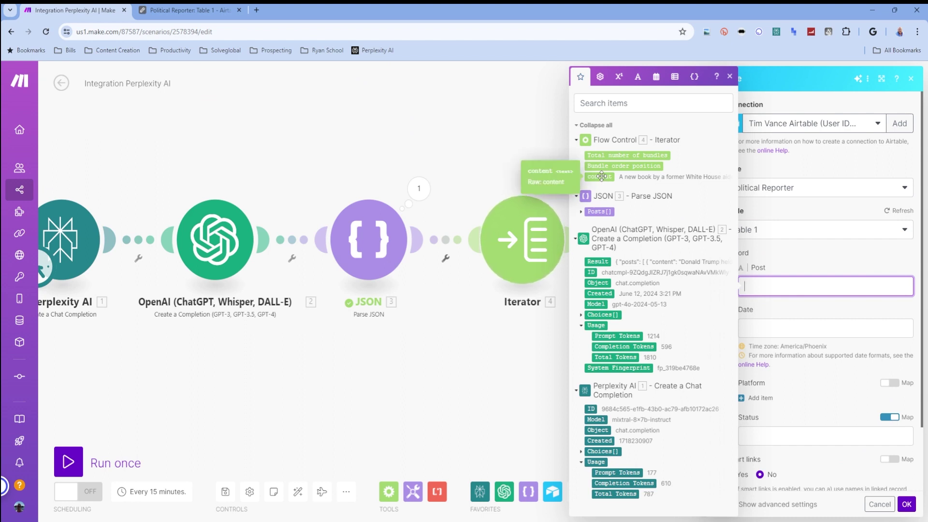
click(601, 177)
click(770, 328)
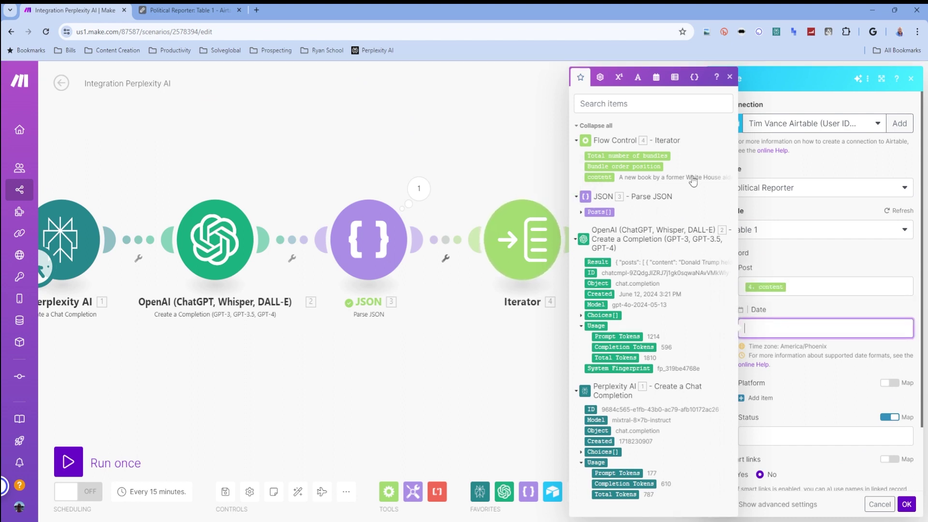
click(655, 76)
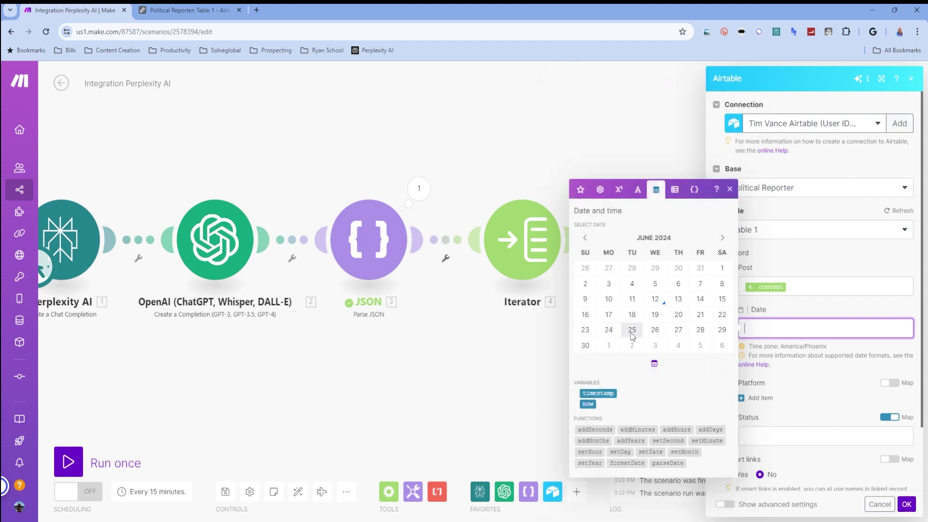
click(587, 404)
scroll(792, 421, down, 1)
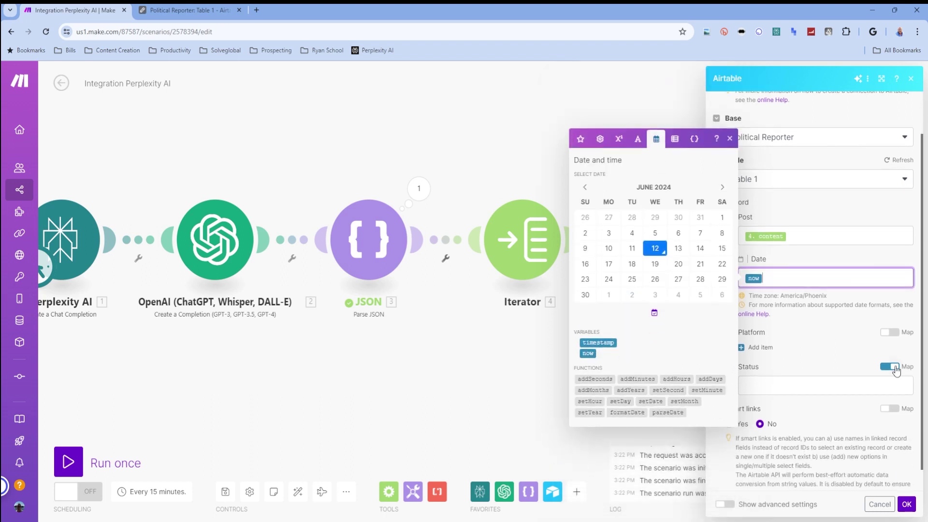
- Set Status to the fixed option Unpublished and save the Airtable module
click(891, 367)
click(847, 386)
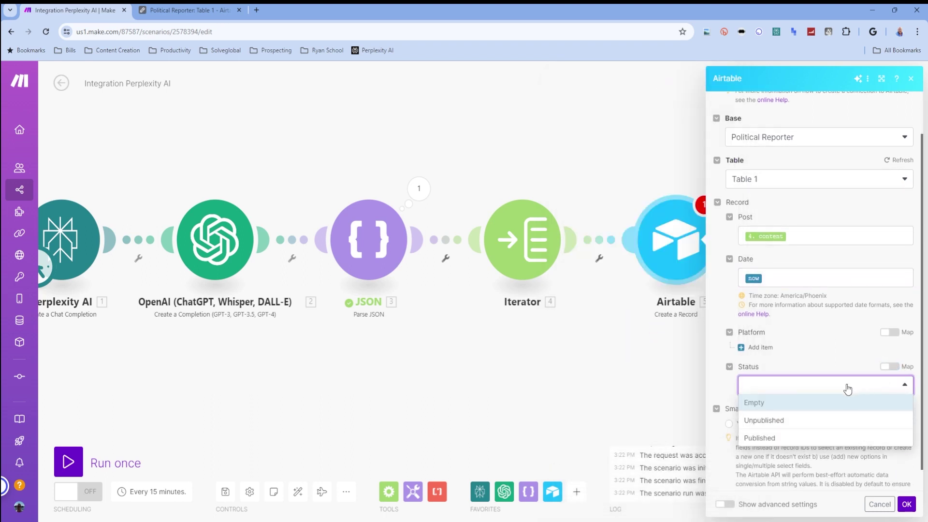
click(783, 420)
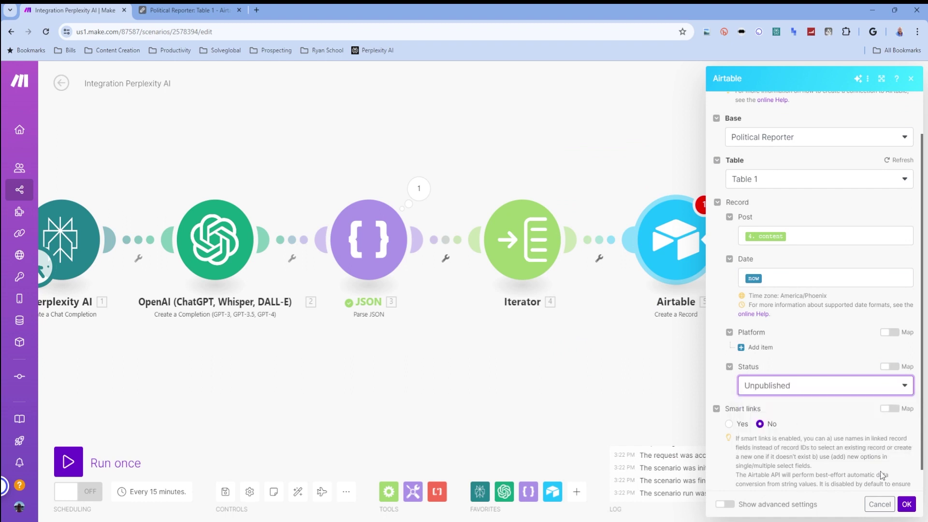
click(906, 505)
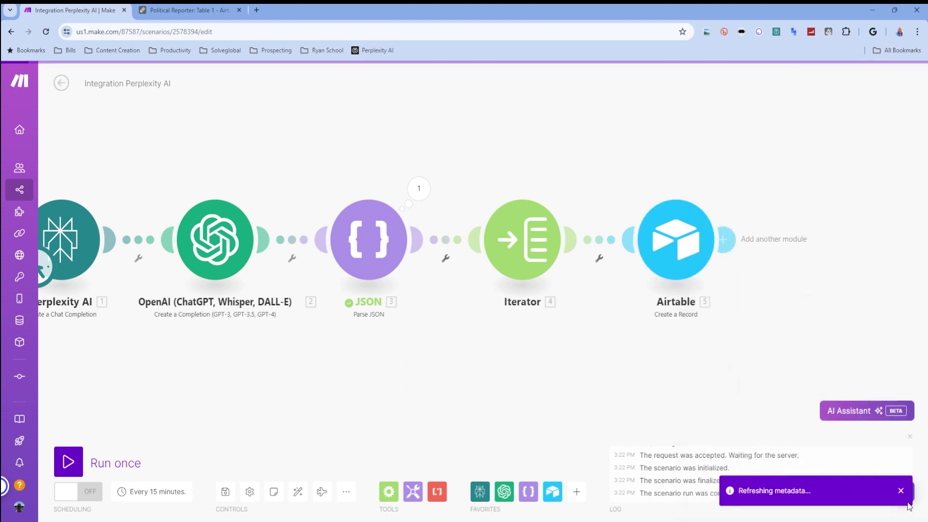
click(190, 11)
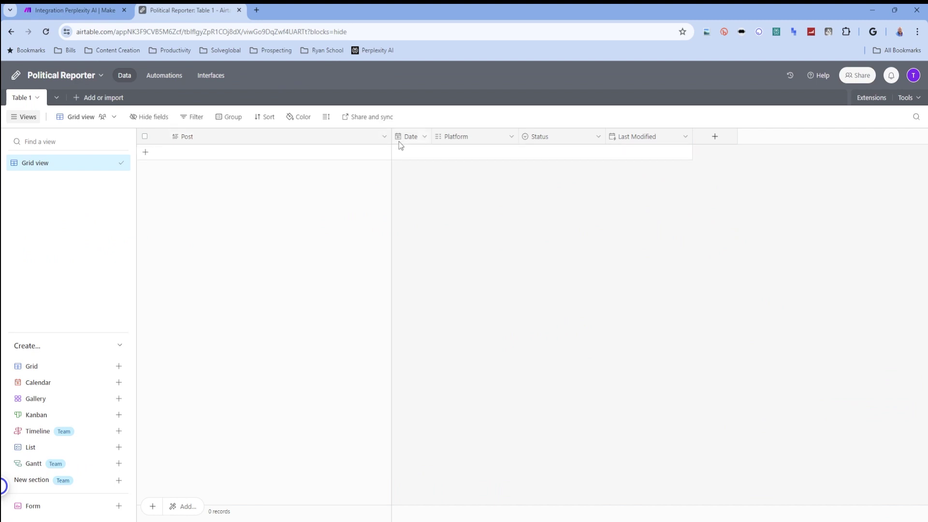
click(512, 137)
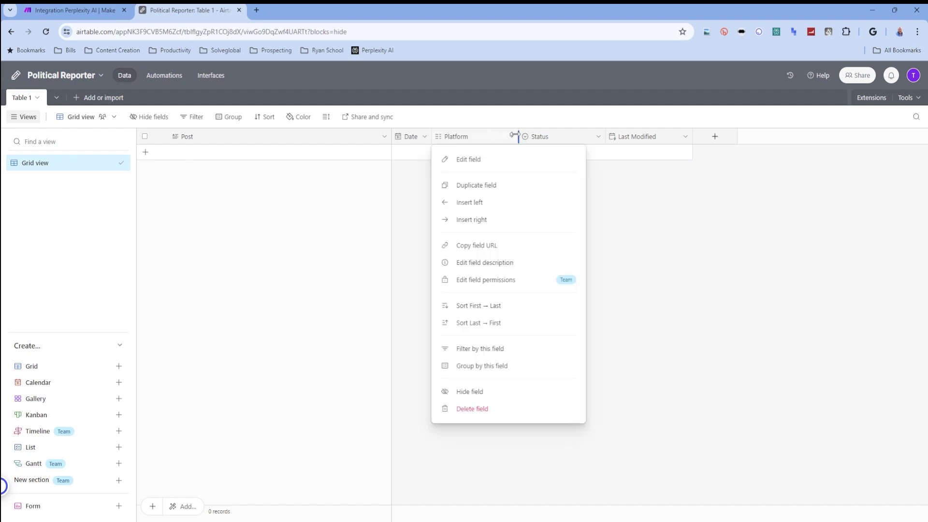
click(538, 125)
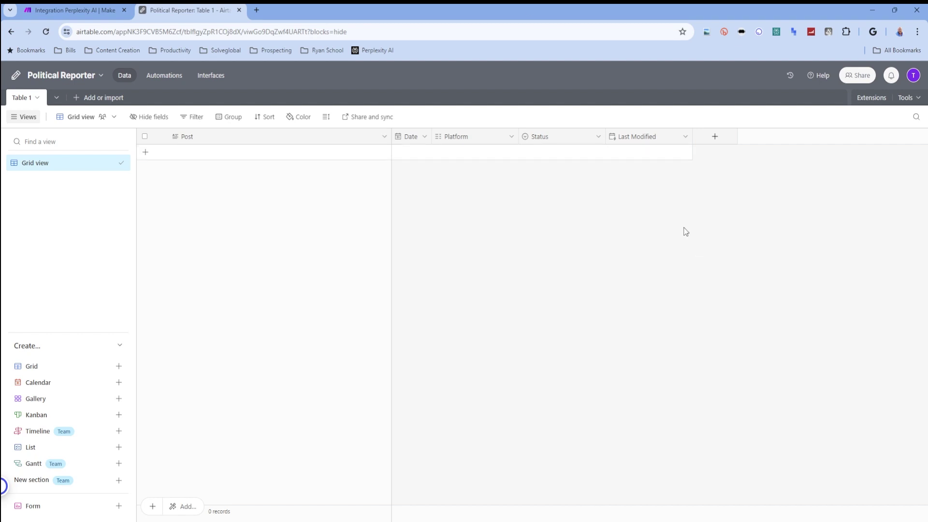
click(63, 12)
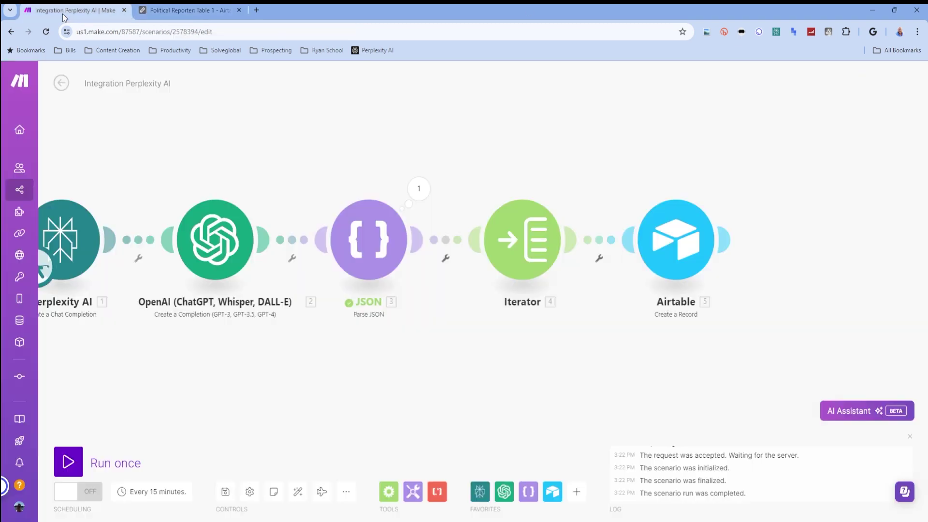
- Save the scenario, auto-align its modules, and run it once
click(225, 491)
click(298, 492)
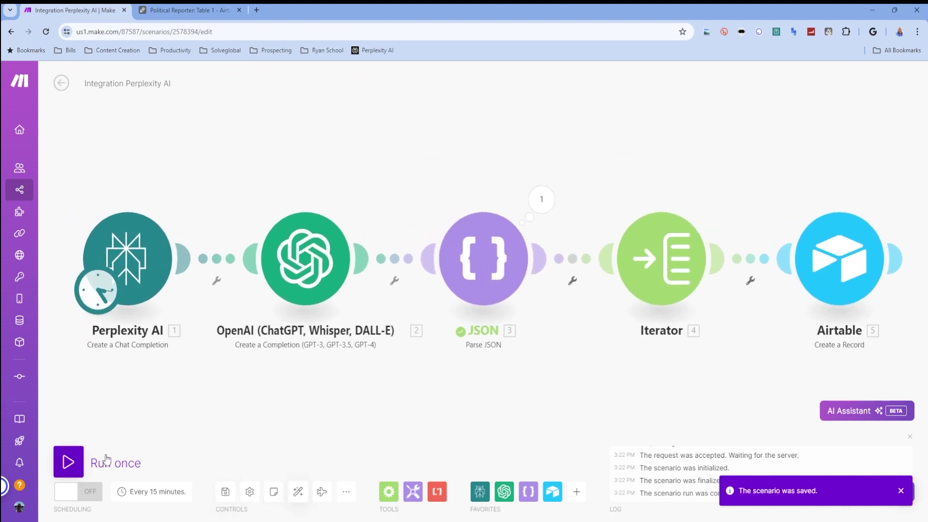
click(69, 463)
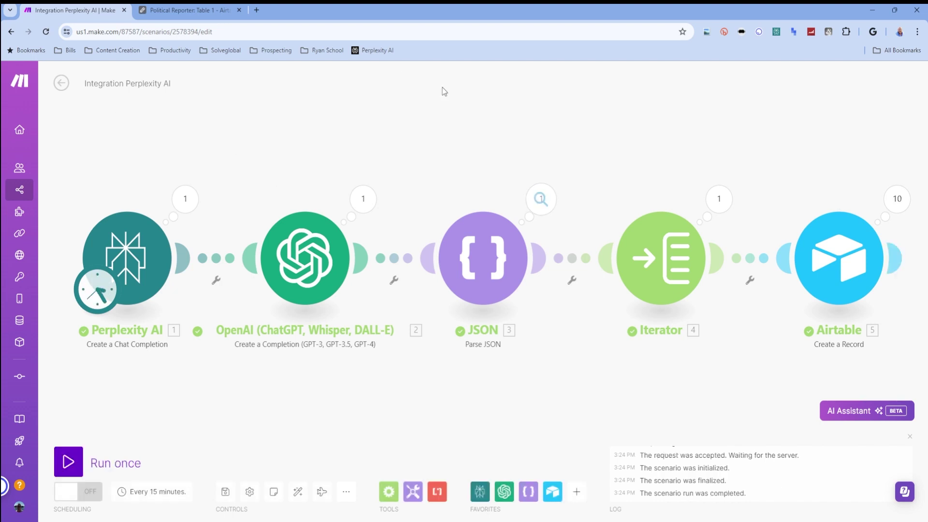
- Inspect record 1 and the Platform options (Twitter, Facebook, Instagram, LinkedIn) in Airtable
click(161, 8)
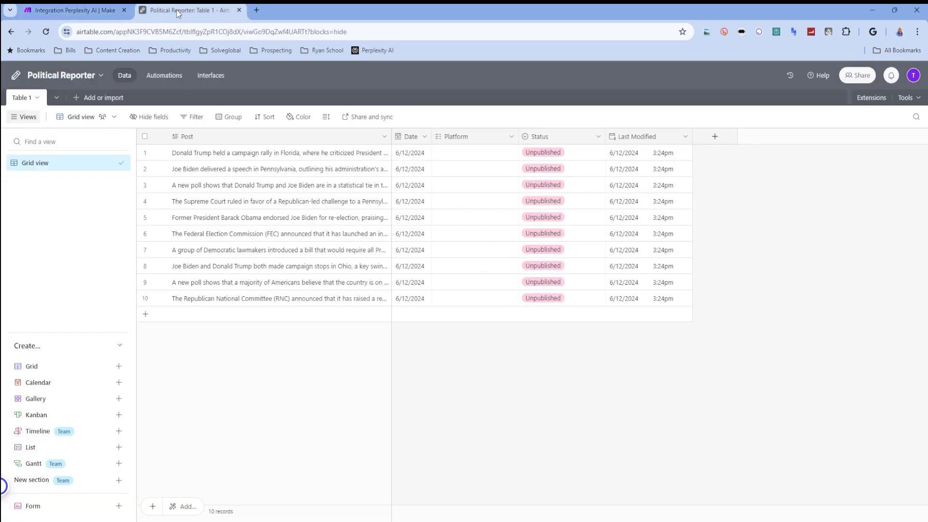
click(160, 153)
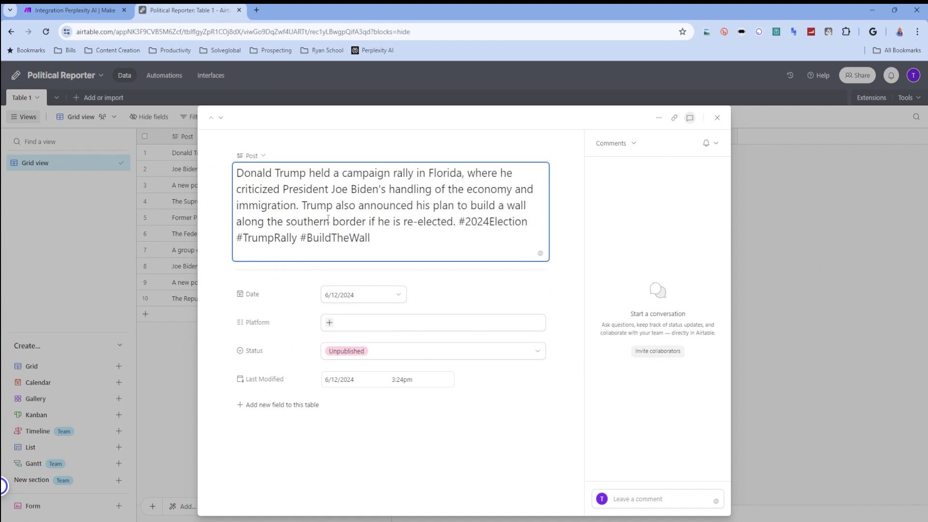
click(717, 119)
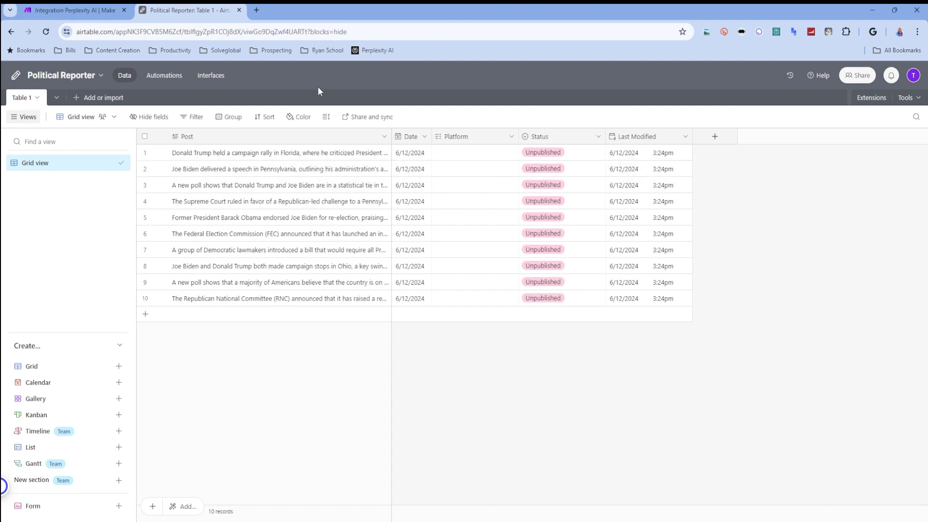
mouse_move(472, 152)
click(443, 154)
click(439, 153)
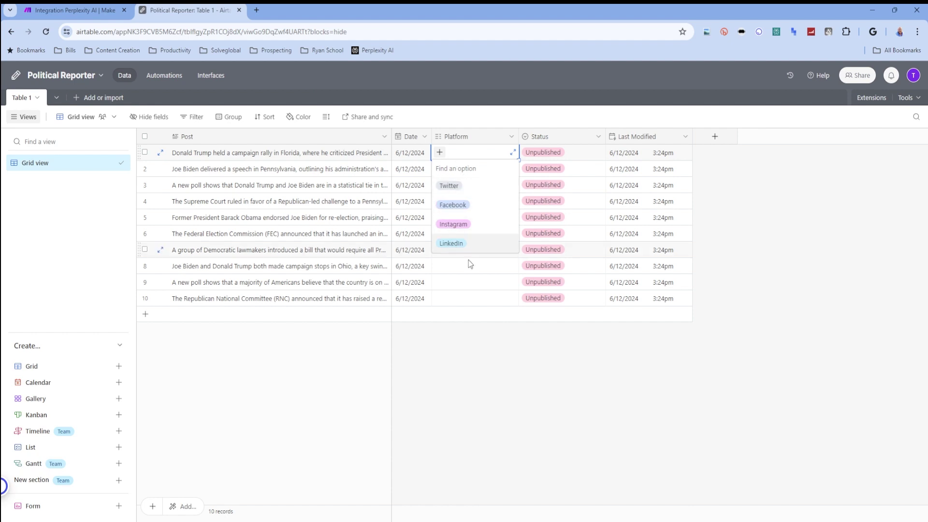
click(810, 250)
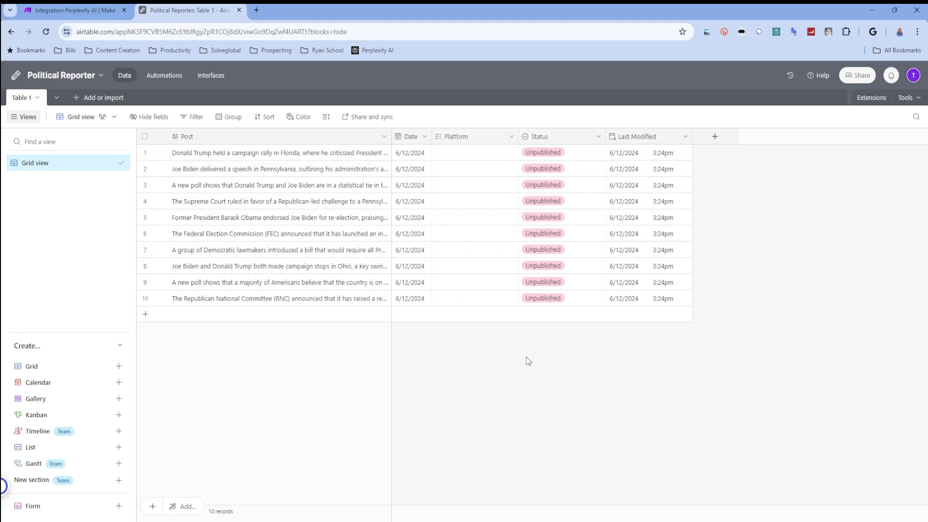
- Switch back to the Integration Perplexity AI scenario in Make
click(73, 14)
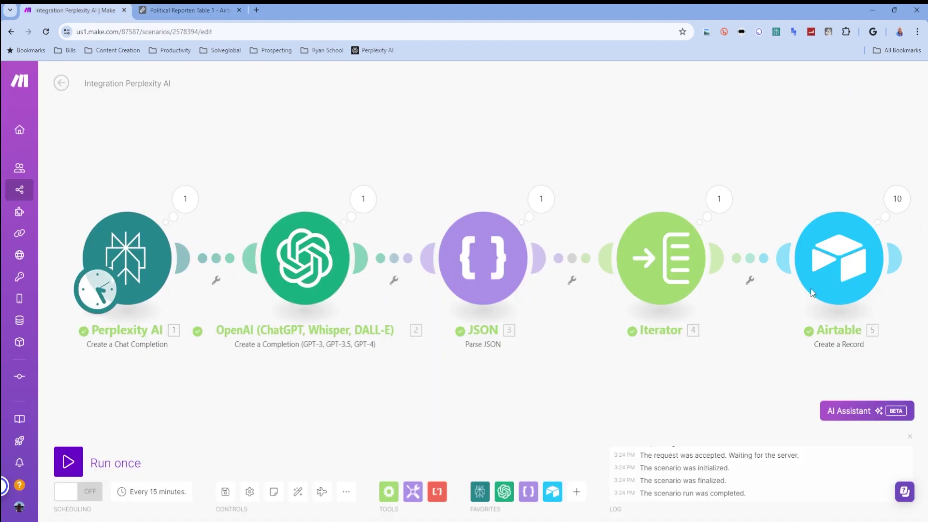